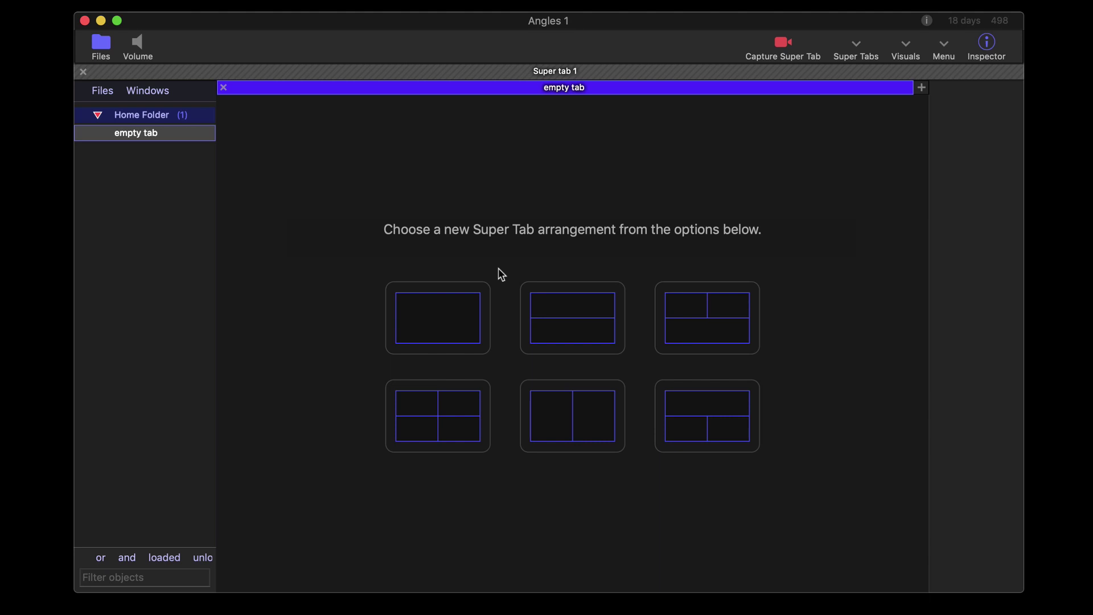
# Select Super tab 1 so the Tab Inspector shows its tab title.
pyautogui.click(512, 72)
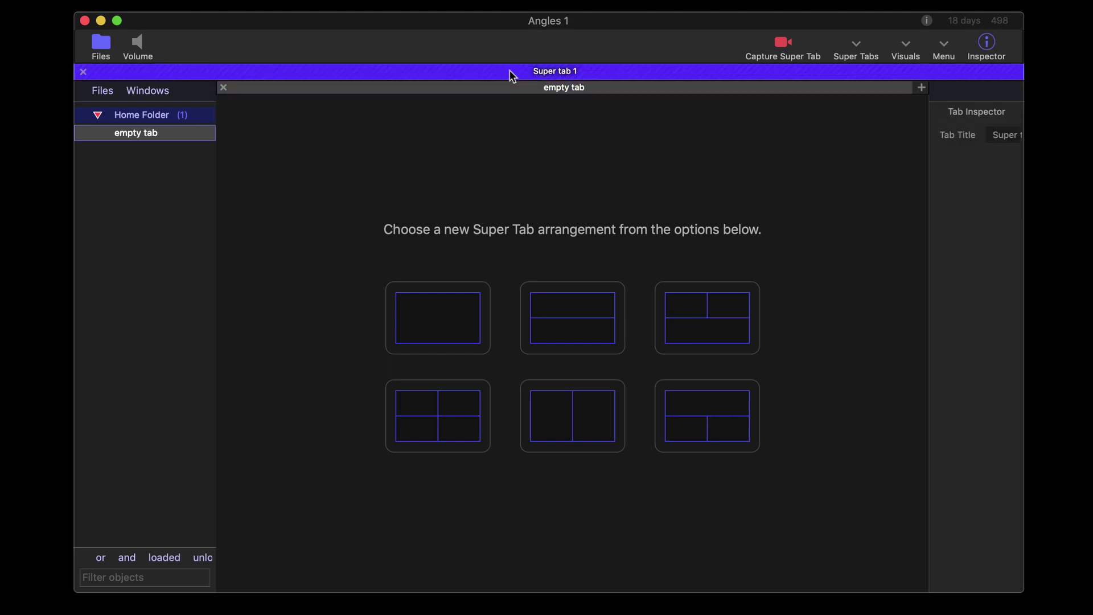
# Split the super tab into a movie view stacked above a timeline.
pyautogui.click(580, 318)
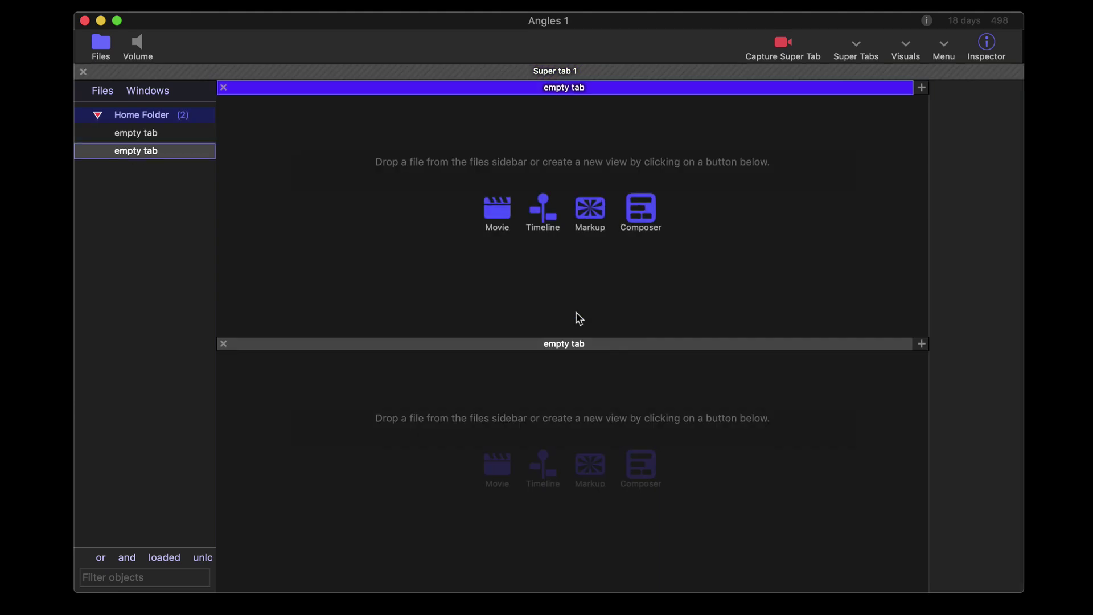
pyautogui.click(498, 219)
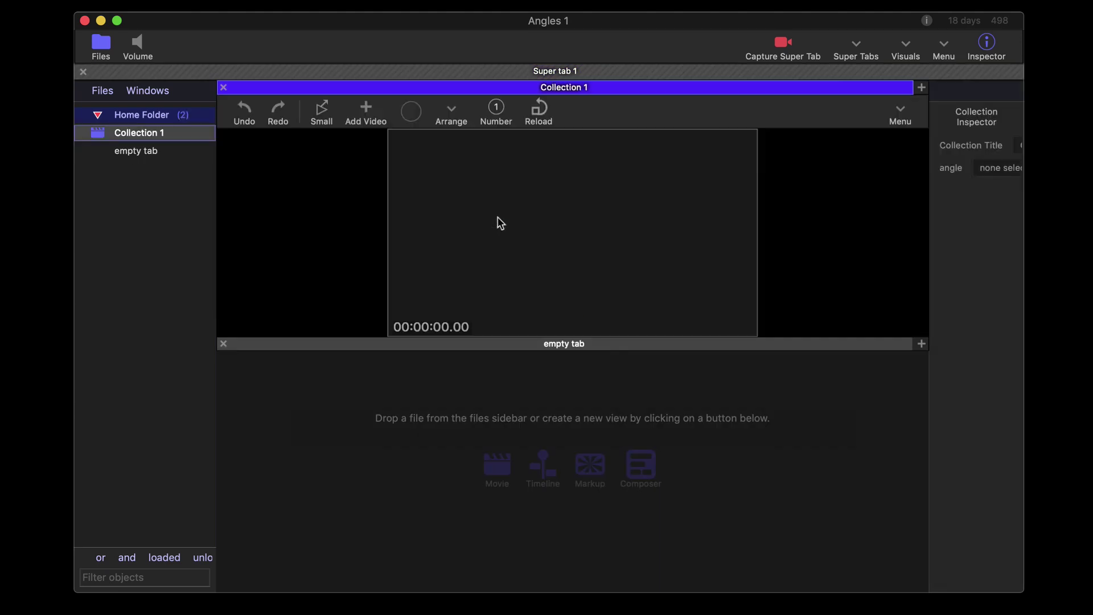
pyautogui.click(542, 462)
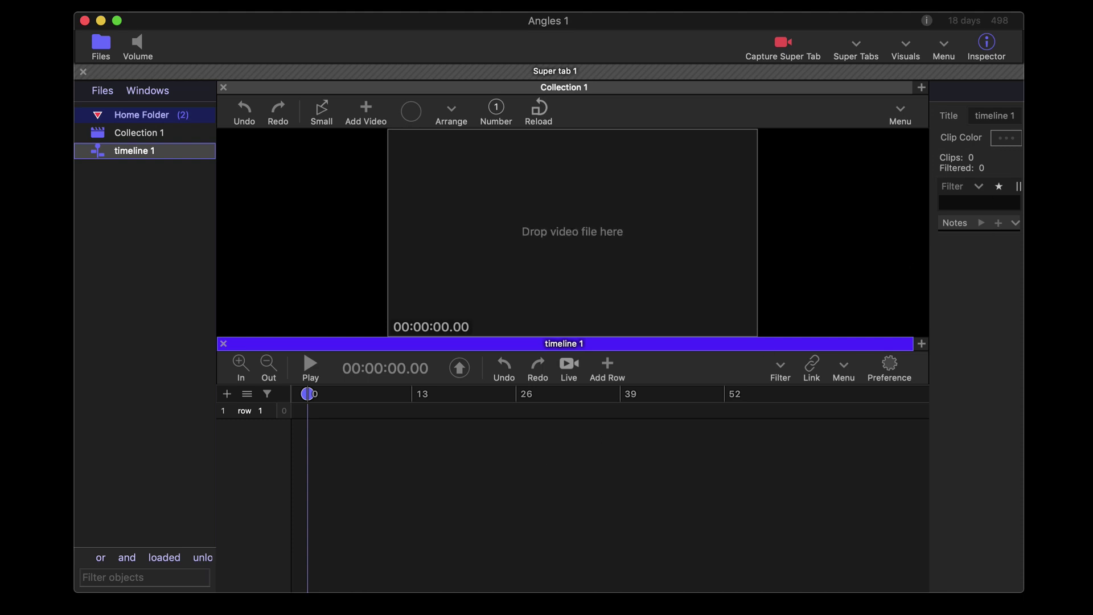
# Load the Swan-Training-29-03-17 video from the AFL Raw folder as a new angle.
pyautogui.press('super+Tab')
pyautogui.click(822, 254)
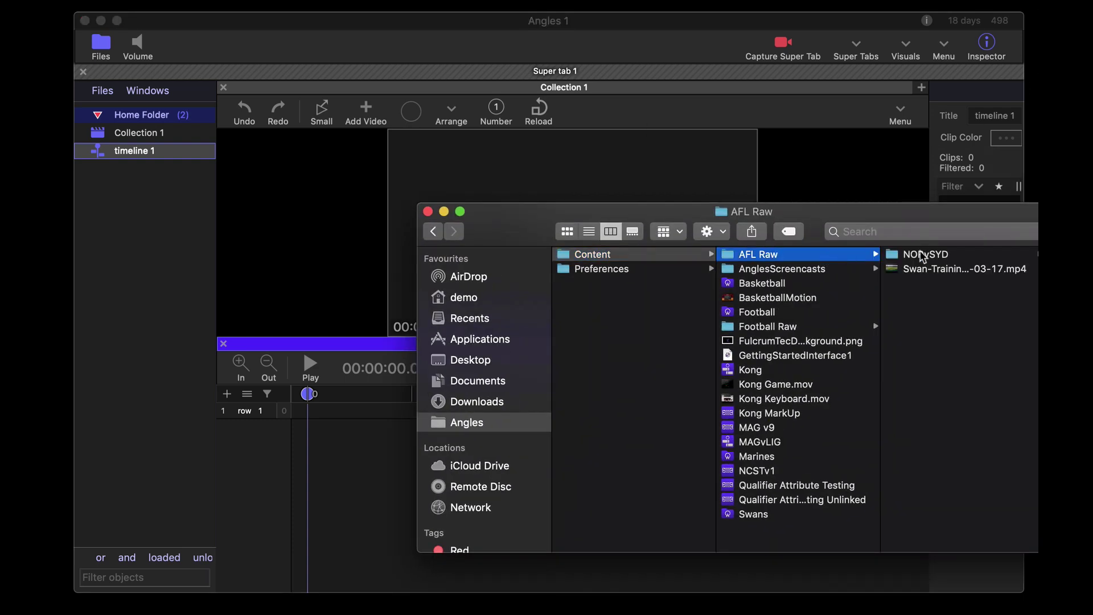
pyautogui.moveTo(934, 271); pyautogui.dragTo(607, 170)
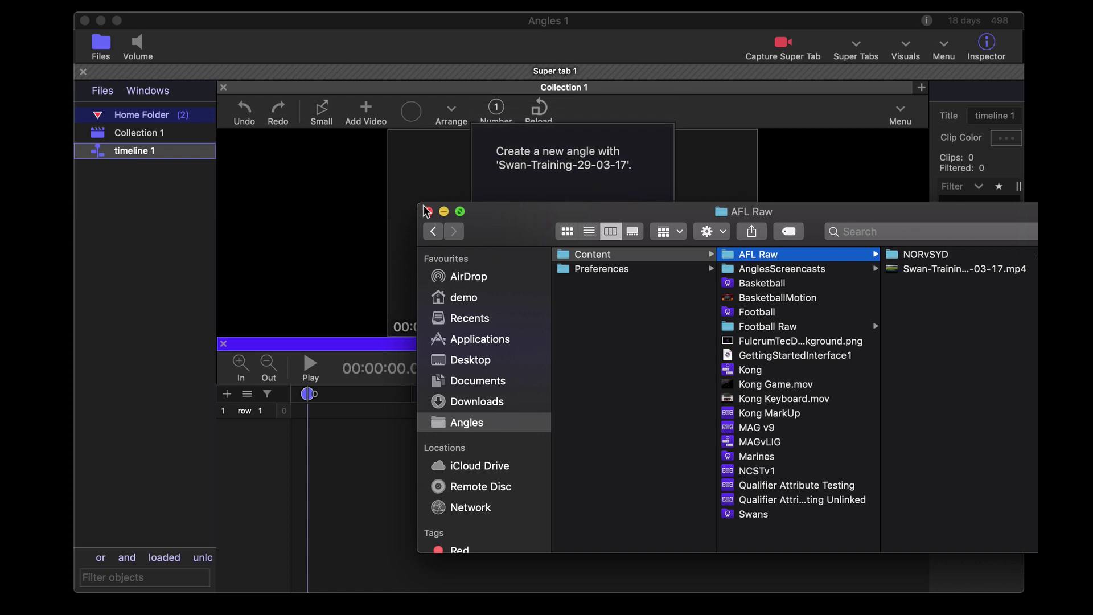
pyautogui.click(427, 211)
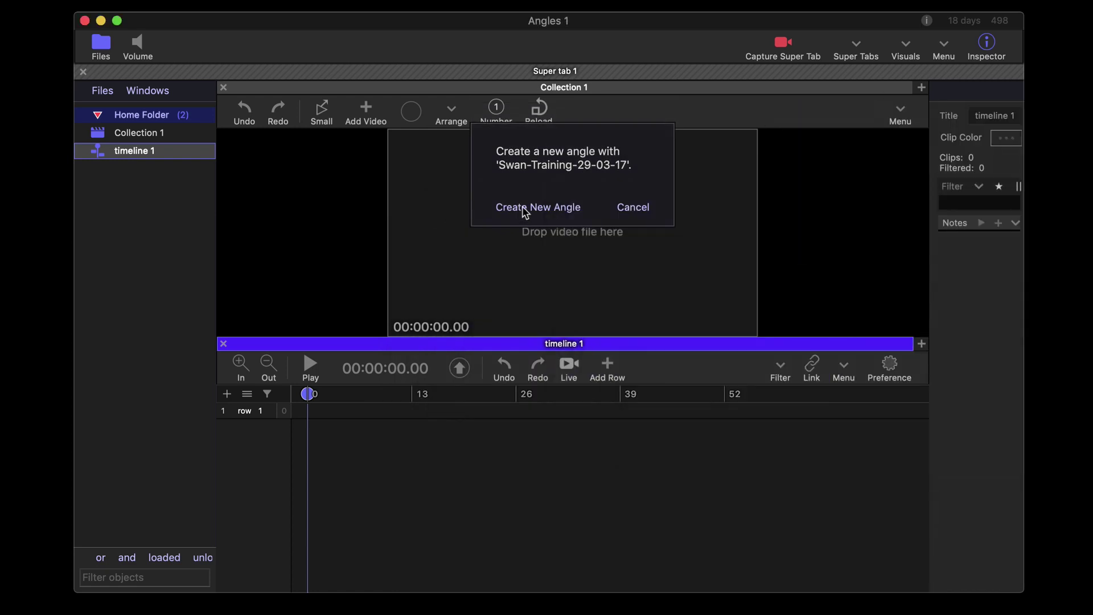
pyautogui.click(522, 207)
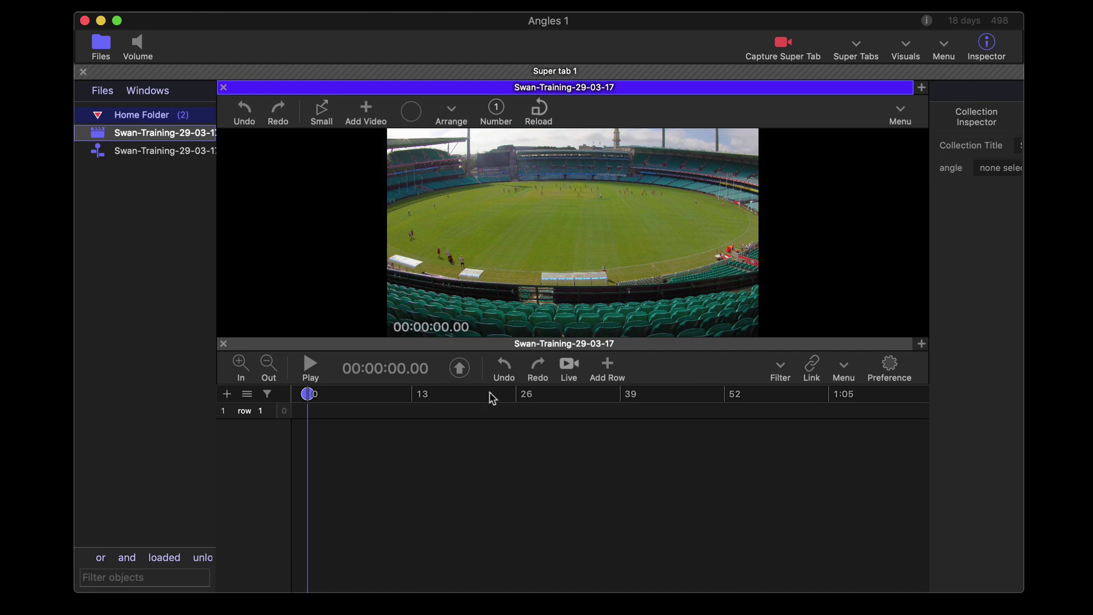
# Add a second timeline tab, Swan-Training-29-03-17[2], linked to the training video.
pyautogui.click(399, 394)
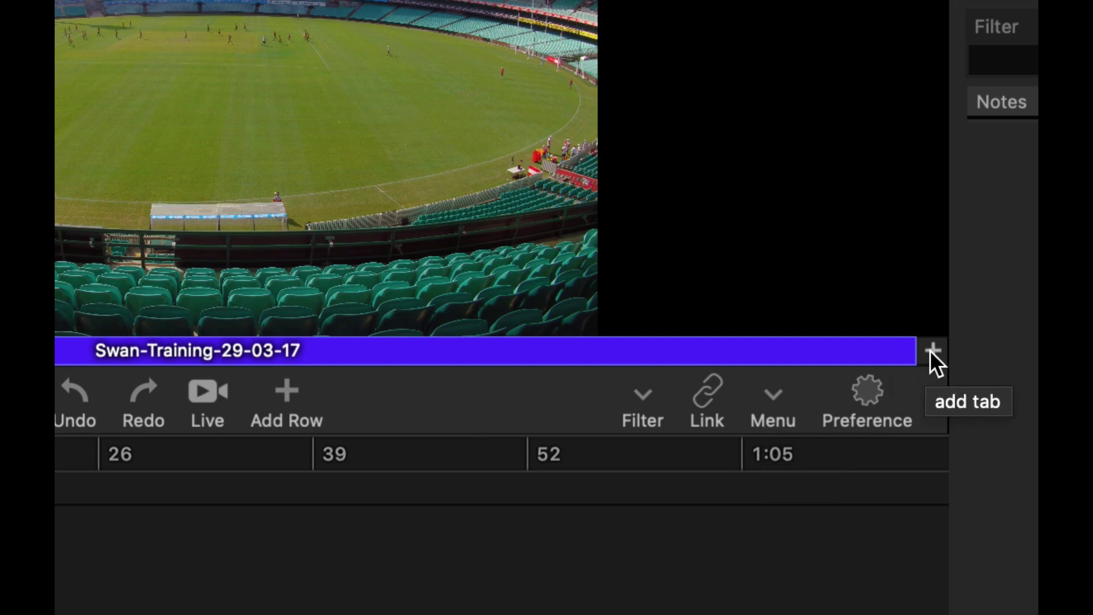
pyautogui.click(931, 352)
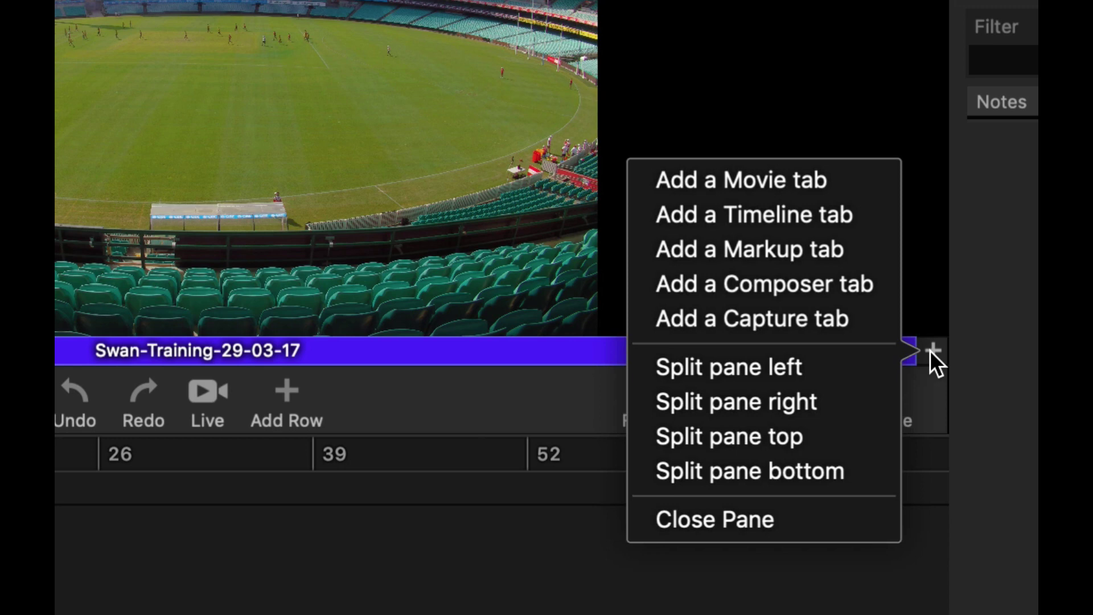
pyautogui.click(831, 215)
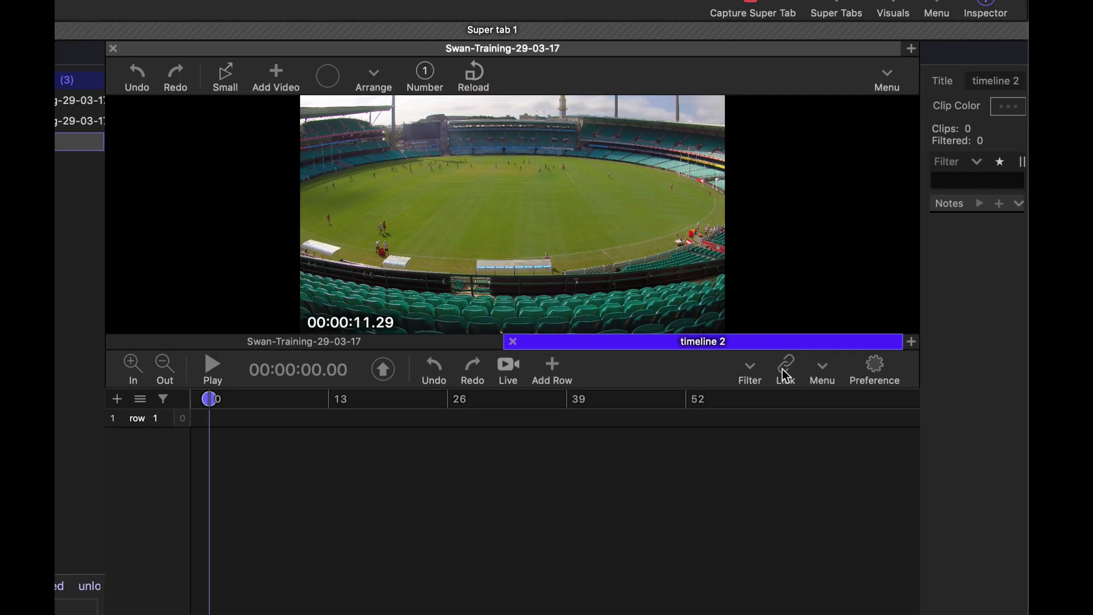
pyautogui.moveTo(786, 375); pyautogui.dragTo(617, 244)
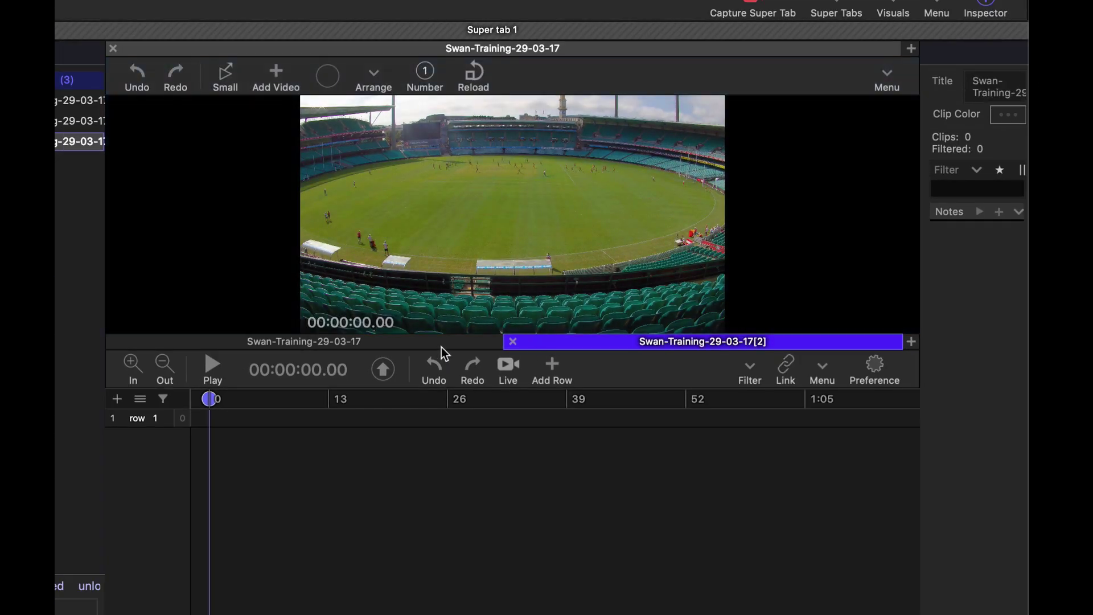
# Compare both timeline tabs, setting the [2] timeline's playhead to 00:00:25.23.
pyautogui.click(442, 347)
pyautogui.click(549, 345)
pyautogui.click(471, 342)
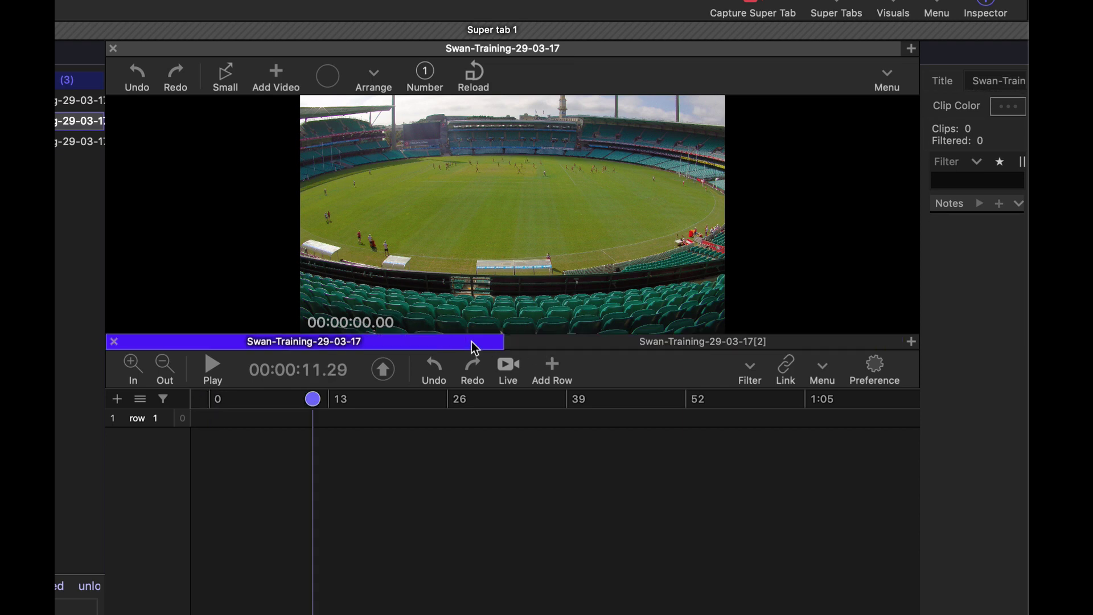
pyautogui.click(528, 344)
pyautogui.click(533, 398)
pyautogui.moveTo(512, 415); pyautogui.dragTo(418, 407)
pyautogui.click(430, 344)
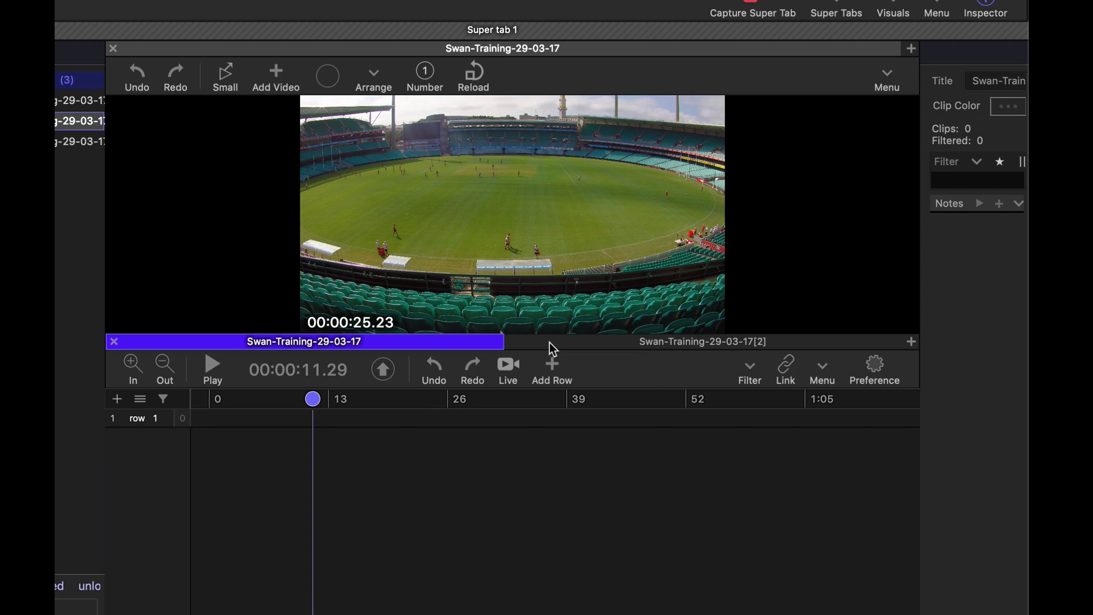
pyautogui.click(551, 346)
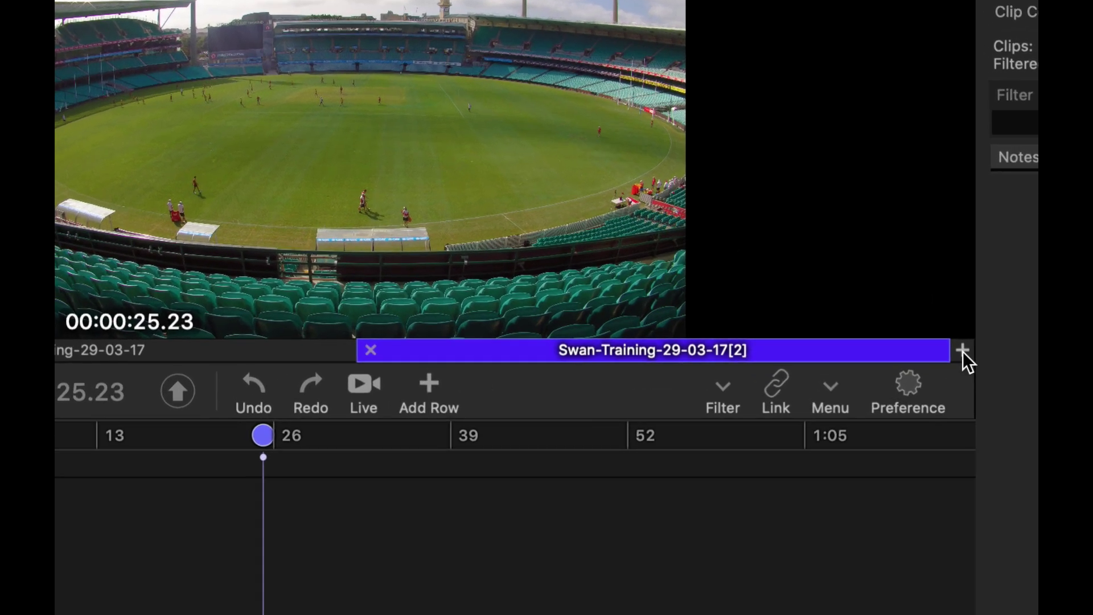
# Split the pane left into a markup view, mark up 1, holding button 1.
pyautogui.click(962, 351)
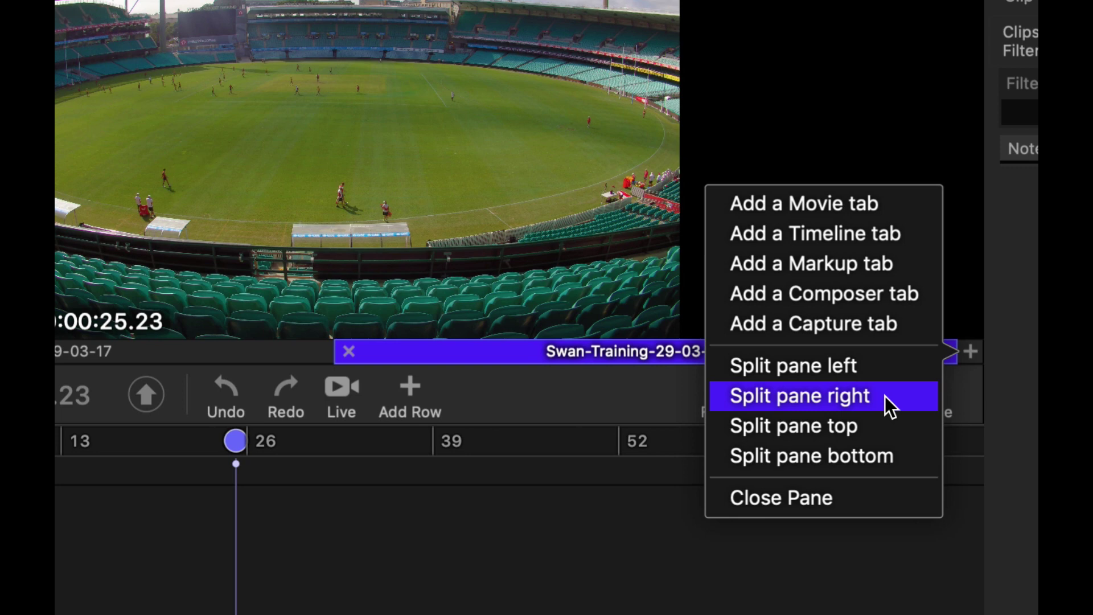
pyautogui.click(876, 367)
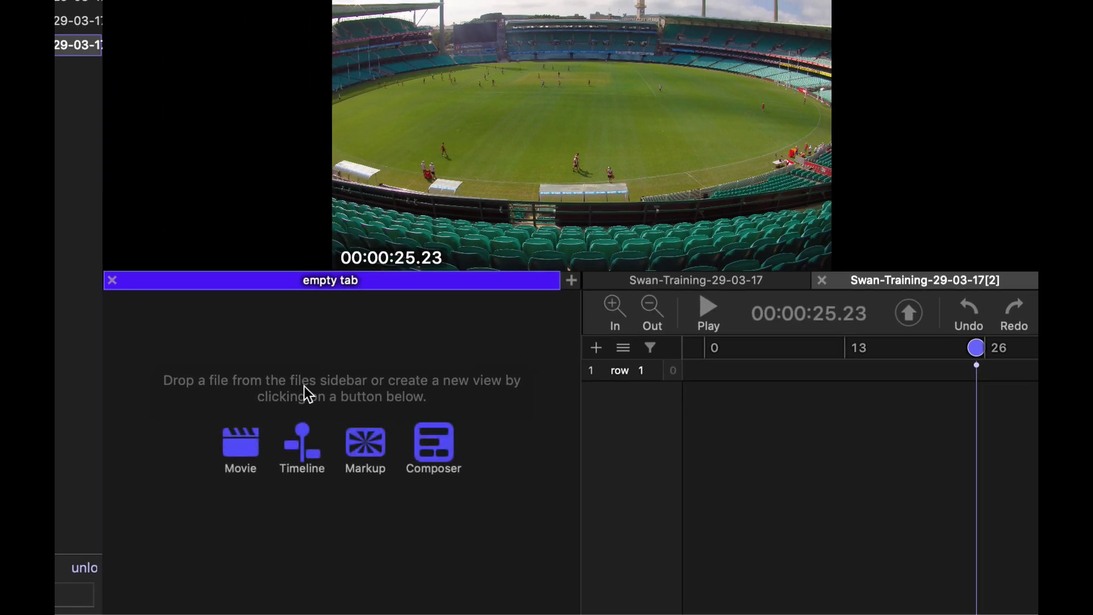
pyautogui.click(367, 442)
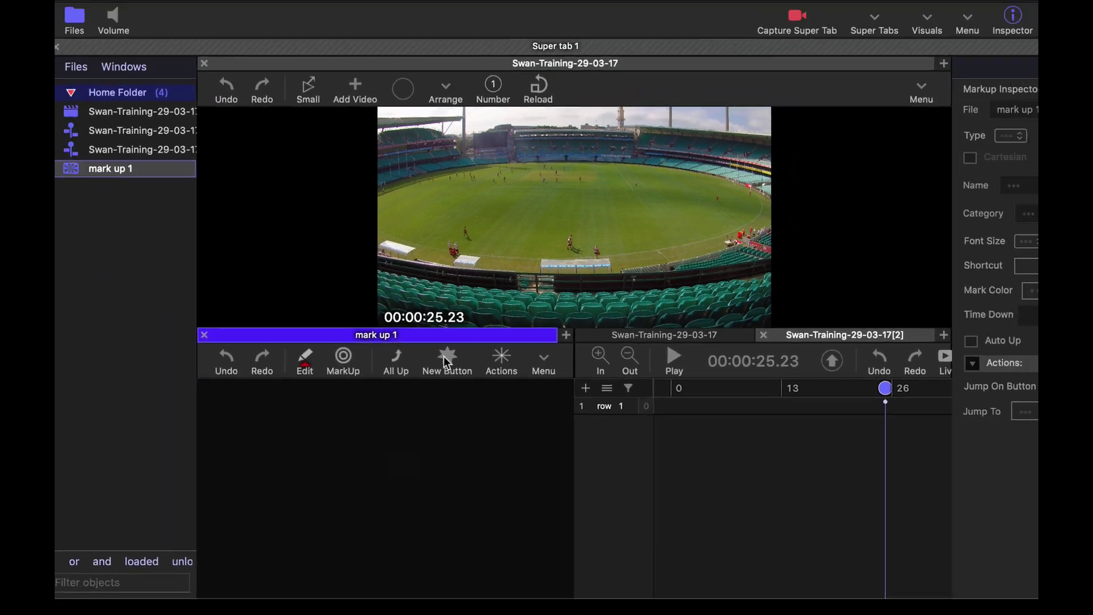
pyautogui.click(420, 310)
pyautogui.moveTo(414, 222); pyautogui.dragTo(308, 428)
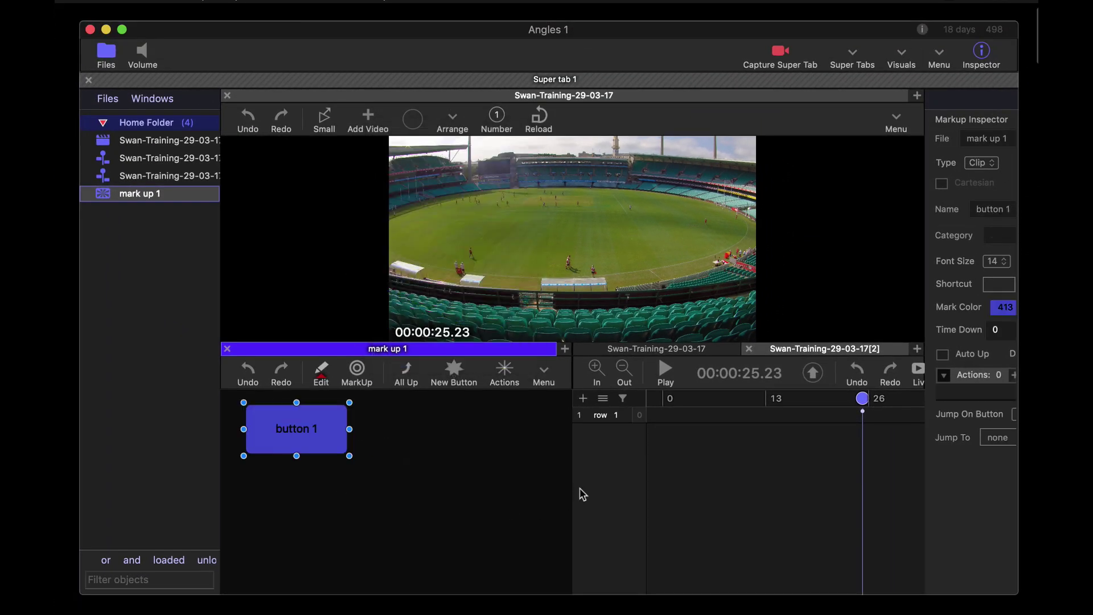
# Widen the markup view against the timelines and flip between the two timeline tabs.
pyautogui.moveTo(572, 476)
pyautogui.mouseDown()
pyautogui.moveTo(630, 476)
pyautogui.moveTo(583, 478)
pyautogui.mouseUp()
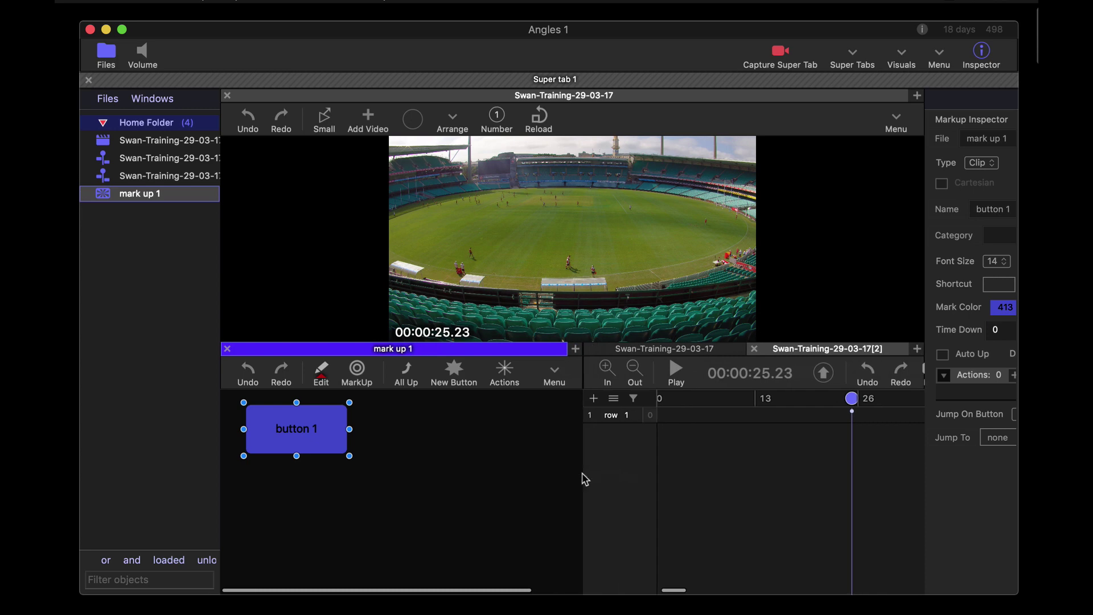
pyautogui.click(739, 391)
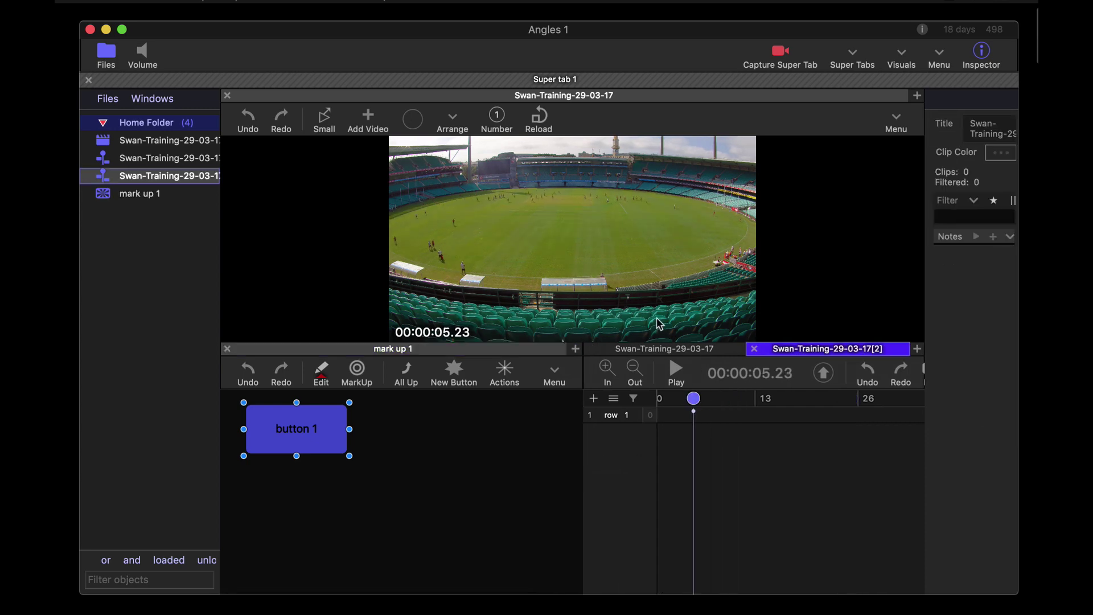
pyautogui.click(657, 352)
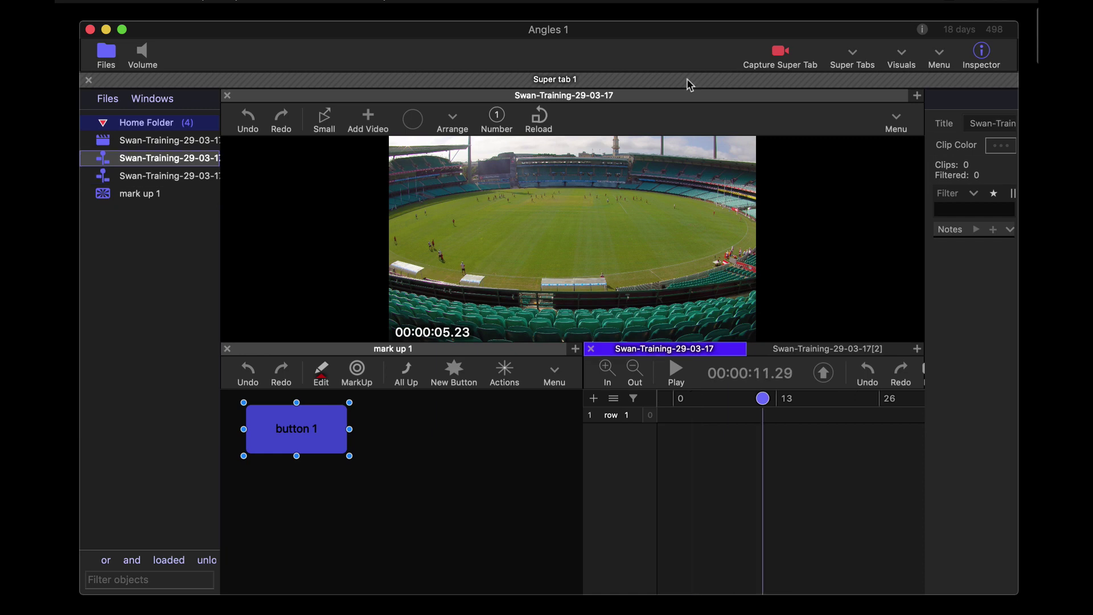
# Add a Capture super tab with capture 1, timeline 3 and Collection 2, then return to Super tab 1.
pyautogui.click(735, 77)
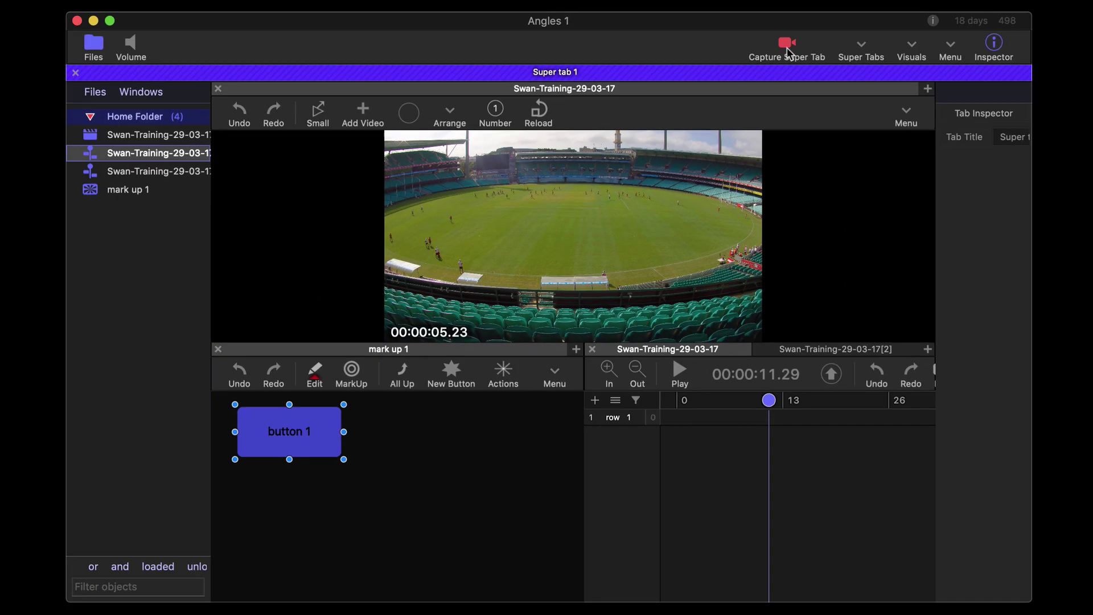
pyautogui.click(997, 39)
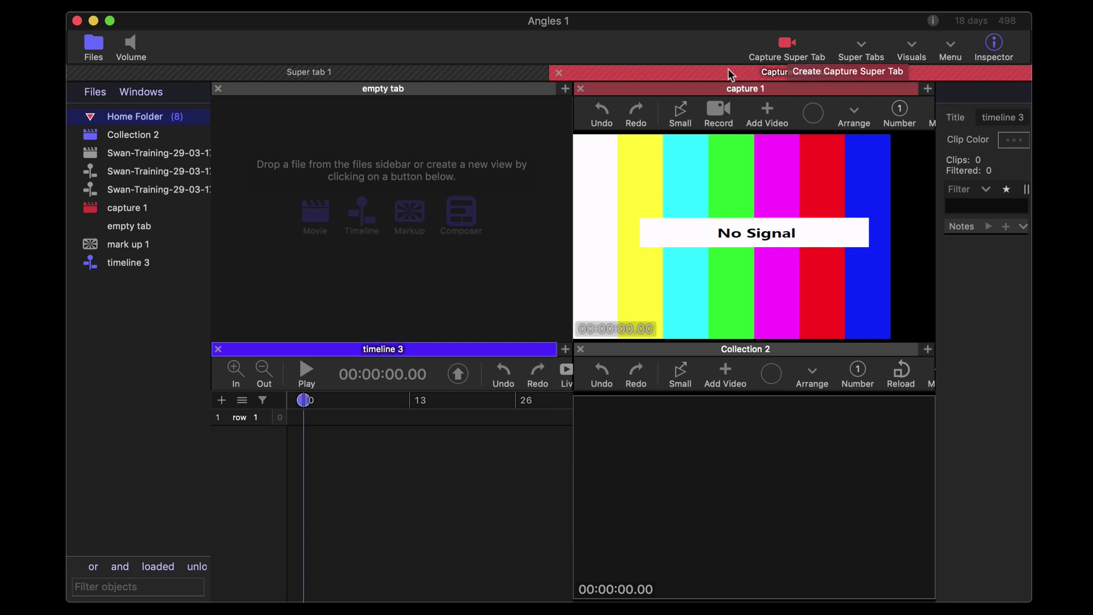
pyautogui.click(730, 74)
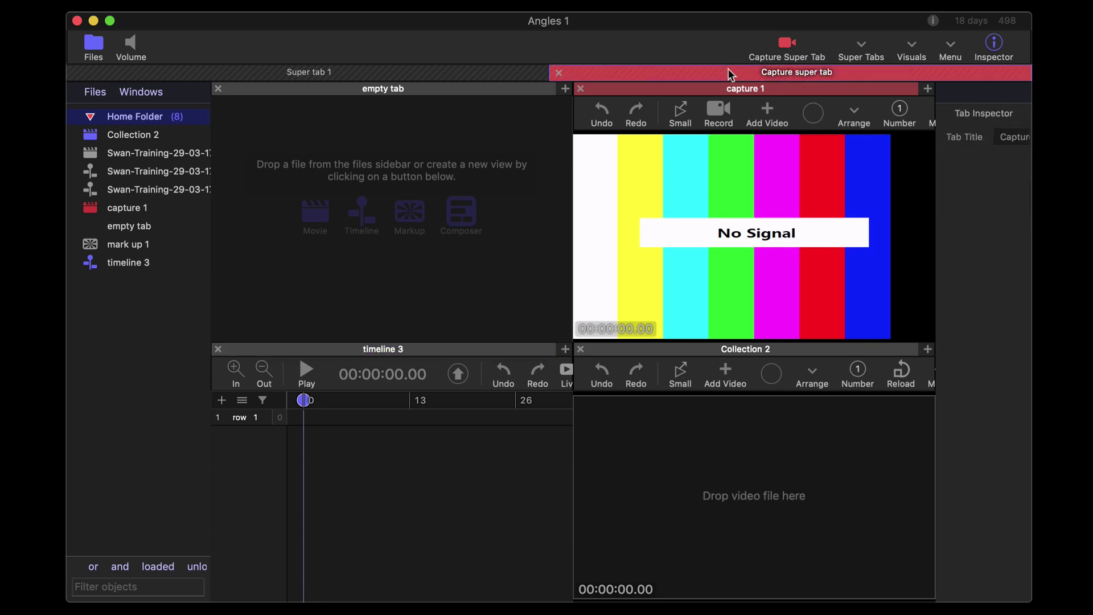
pyautogui.click(514, 71)
pyautogui.click(607, 70)
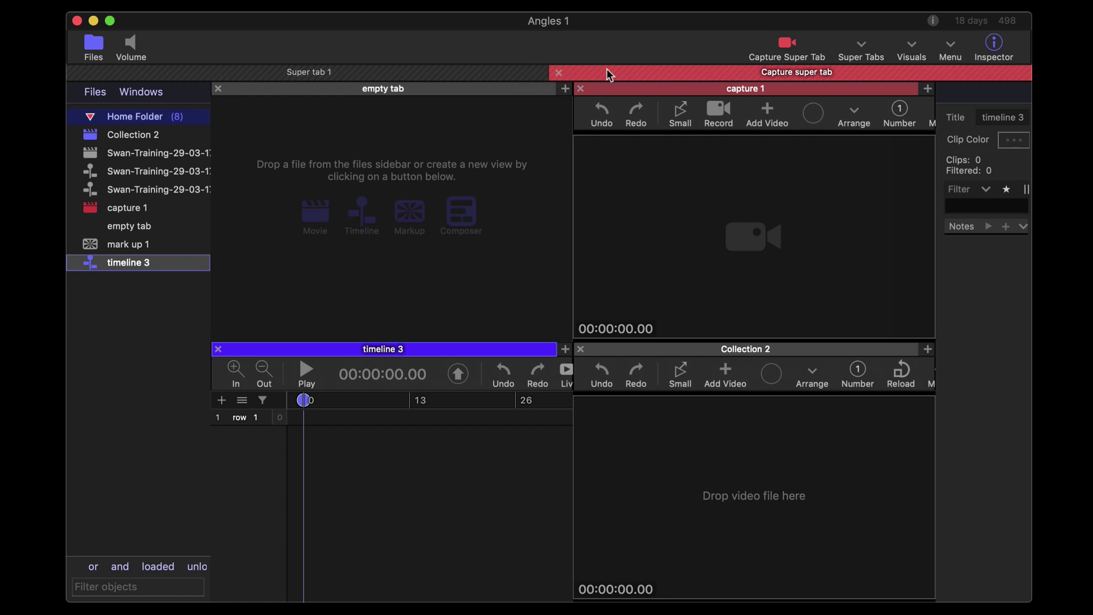
pyautogui.click(504, 71)
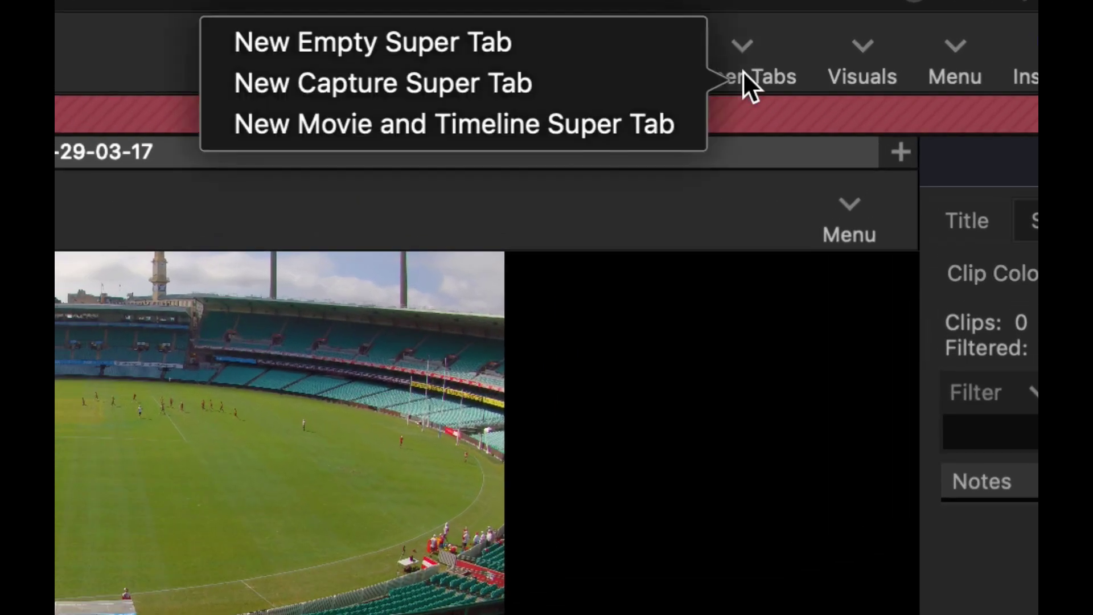
# Create Super tab 2 laid out as two panes over one wide pane, resizing them.
pyautogui.click(543, 46)
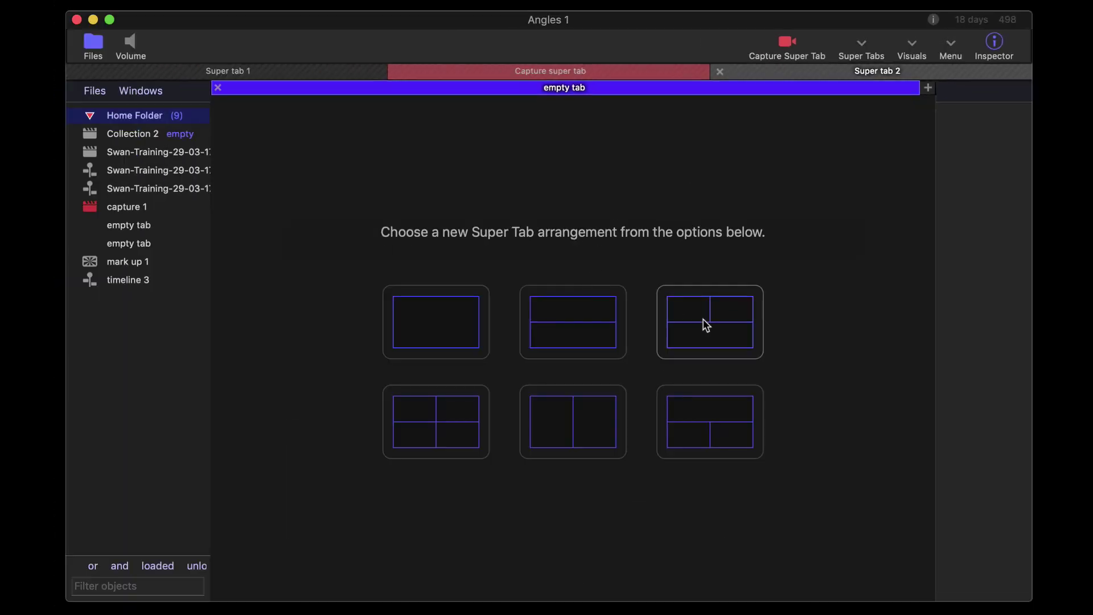
pyautogui.click(706, 325)
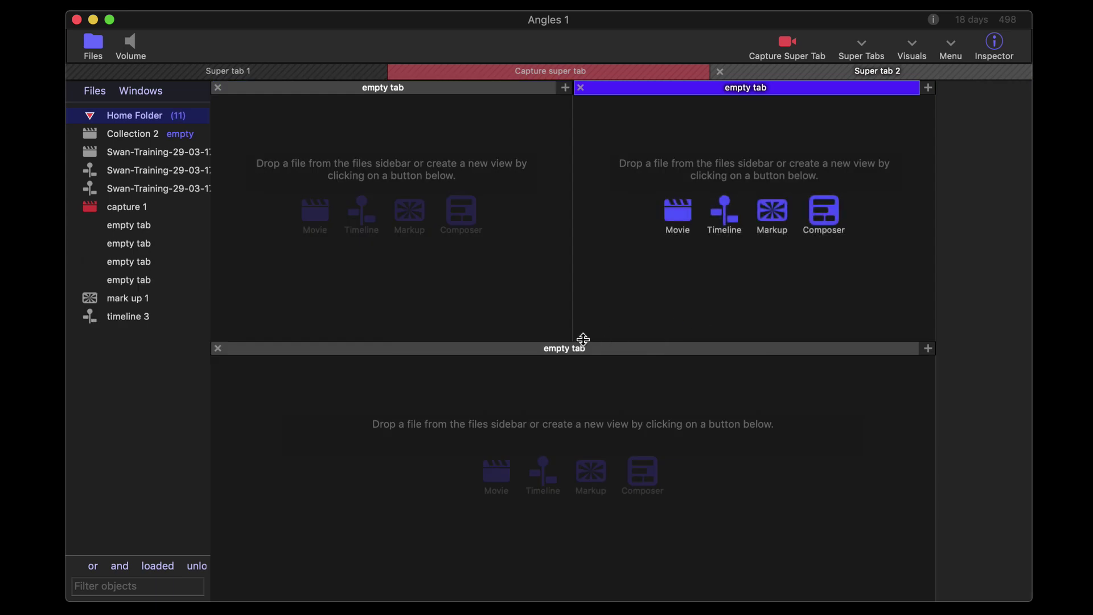
pyautogui.moveTo(572, 342); pyautogui.dragTo(565, 371)
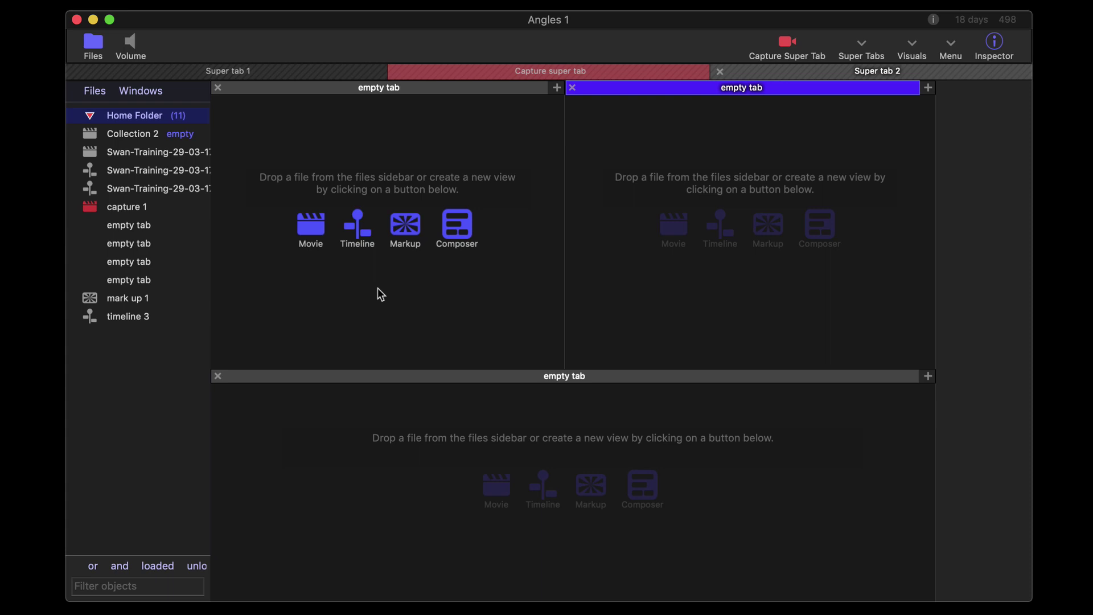
# Check the add-tab options without choosing, then widen the files list to show full names.
pyautogui.click(557, 89)
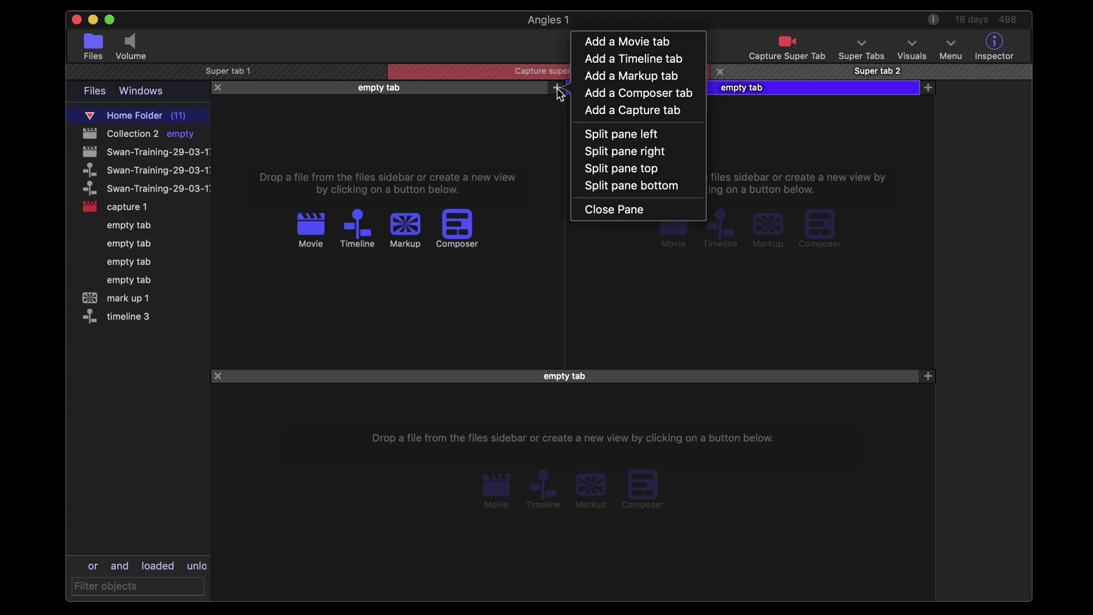
pyautogui.click(504, 138)
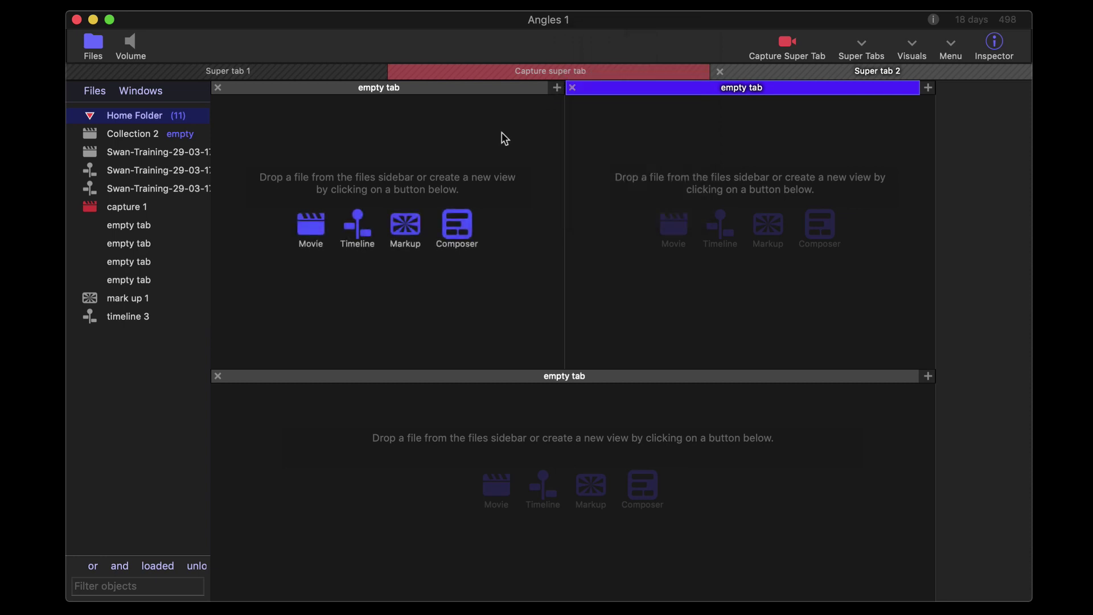
pyautogui.click(558, 88)
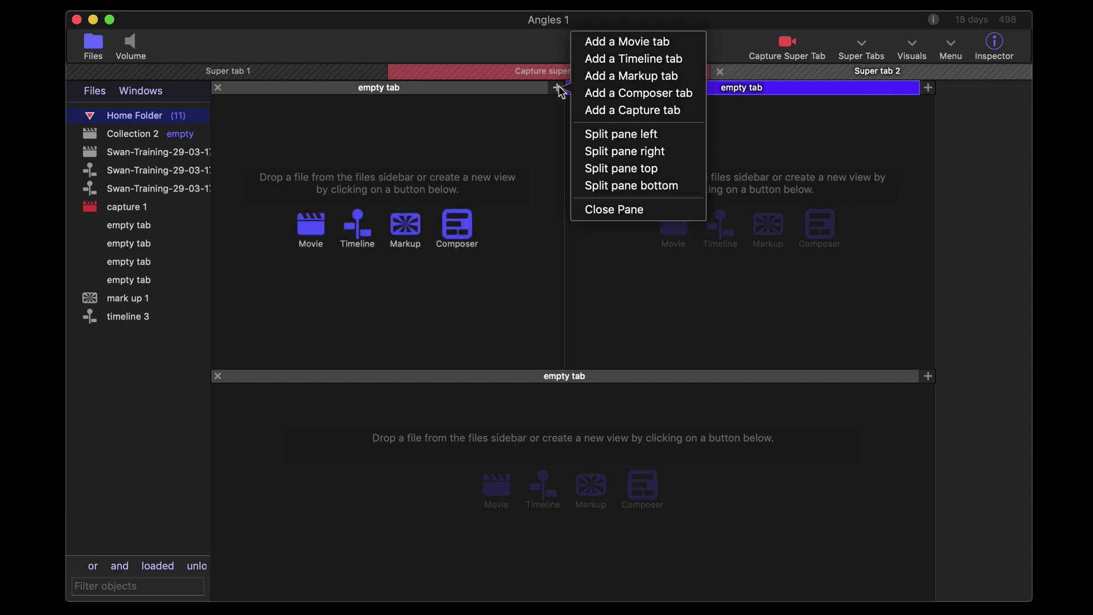
pyautogui.click(444, 111)
pyautogui.moveTo(211, 140); pyautogui.dragTo(274, 139)
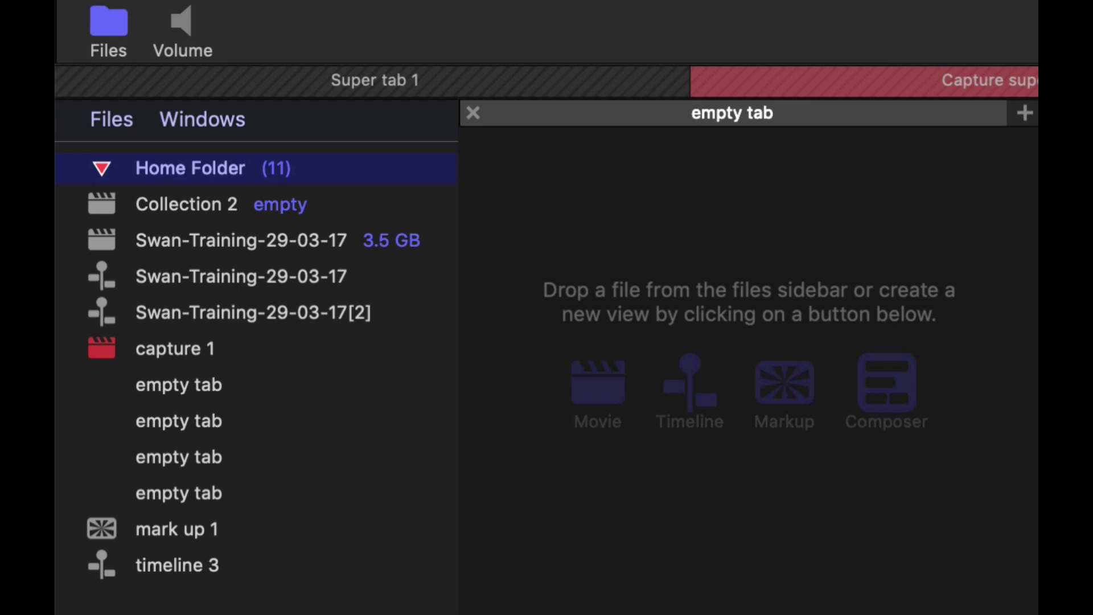
# Collapse Home Folder in the Files sidebar, hiding its 11 items.
pyautogui.click(103, 159)
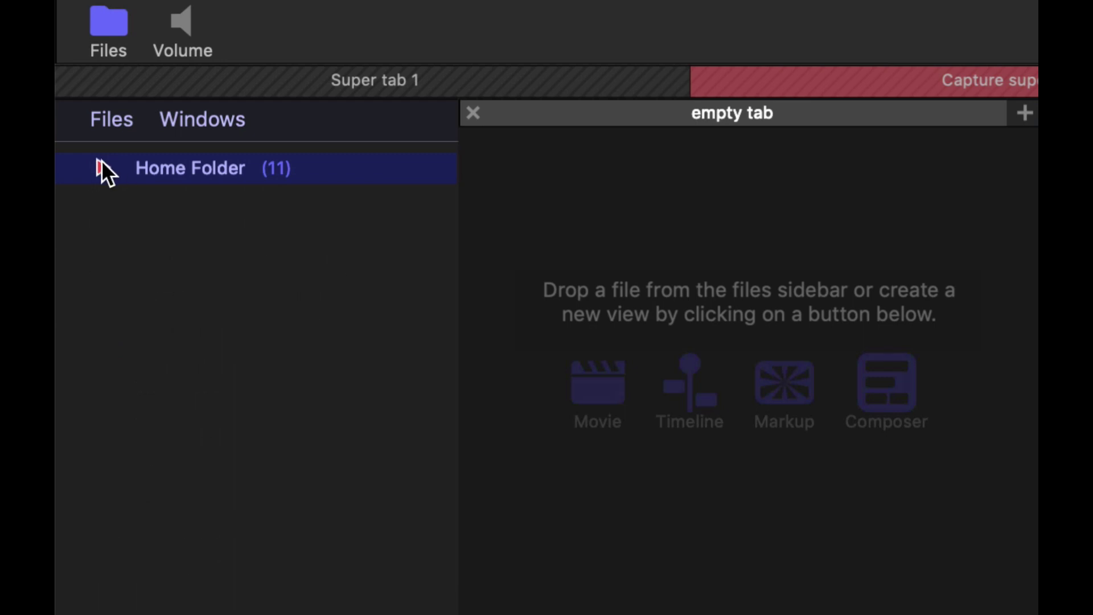
pyautogui.rightClick(193, 170)
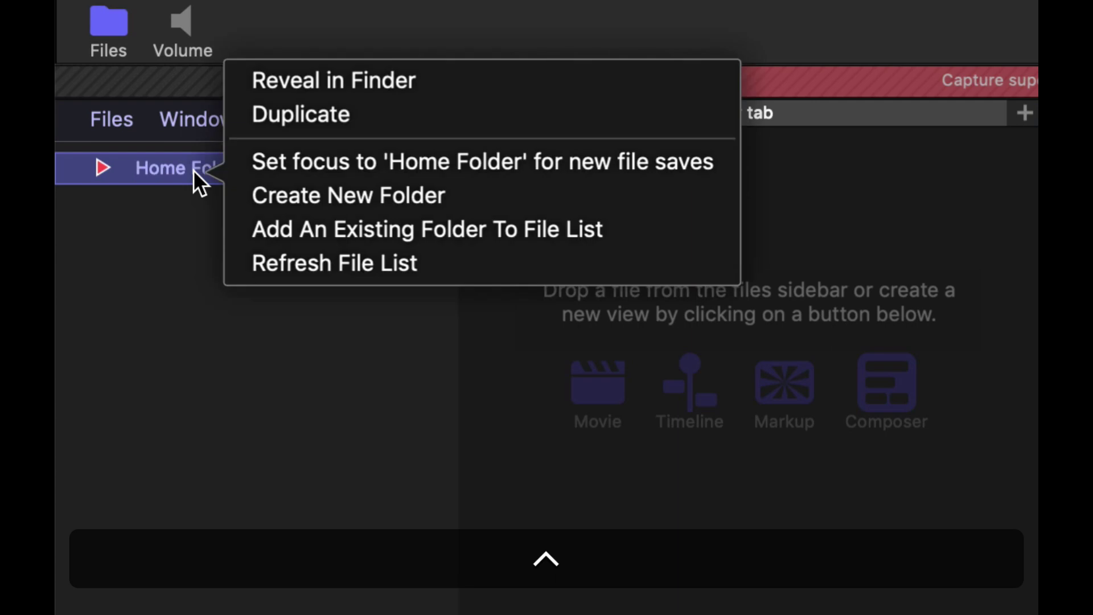
pyautogui.click(348, 86)
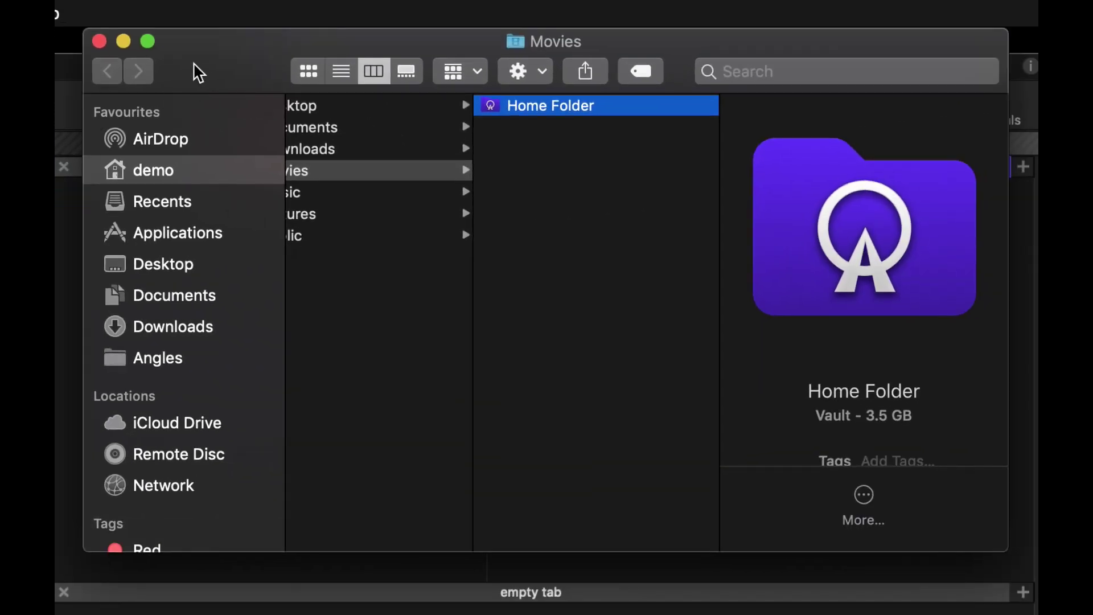
pyautogui.moveTo(199, 73); pyautogui.dragTo(209, 242)
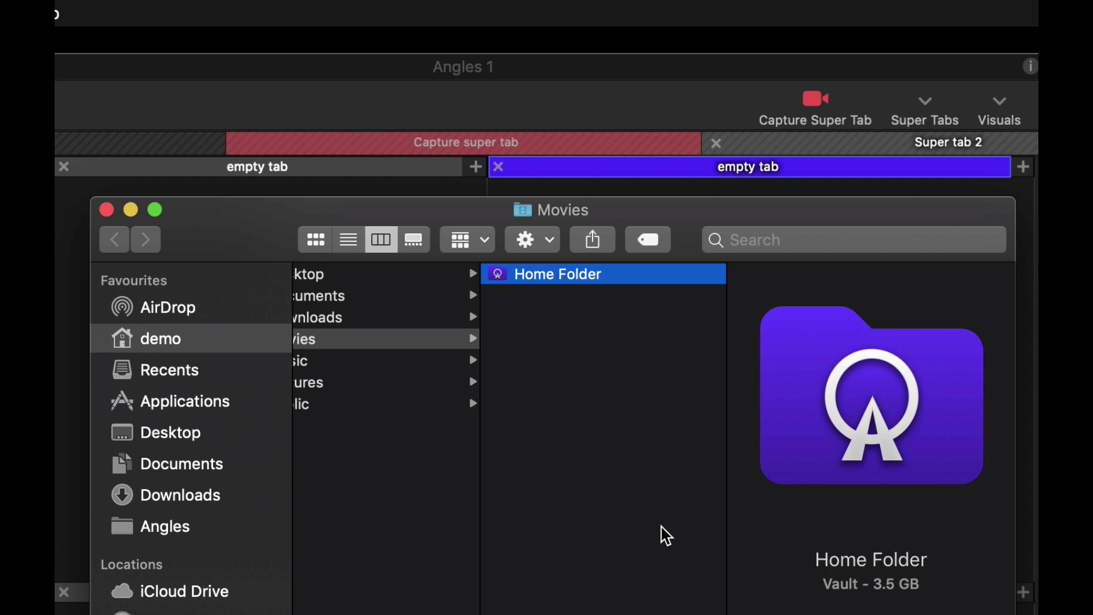
pyautogui.hscroll(-3, 549, 542)
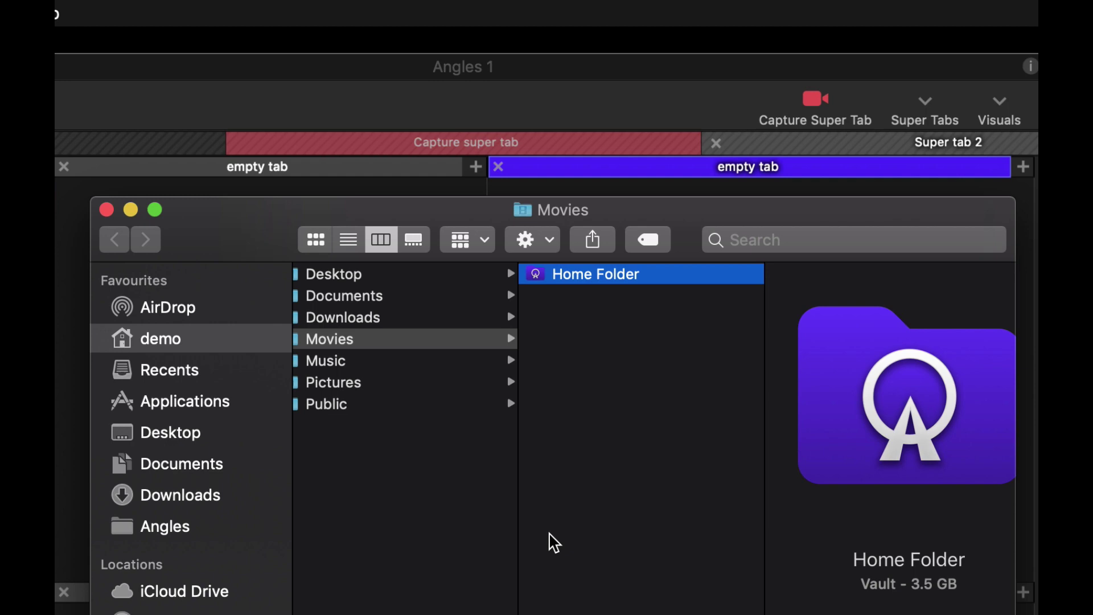
# Create a vault folder named Demo saved on the Desktop, then select it there.
pyautogui.press('Return')
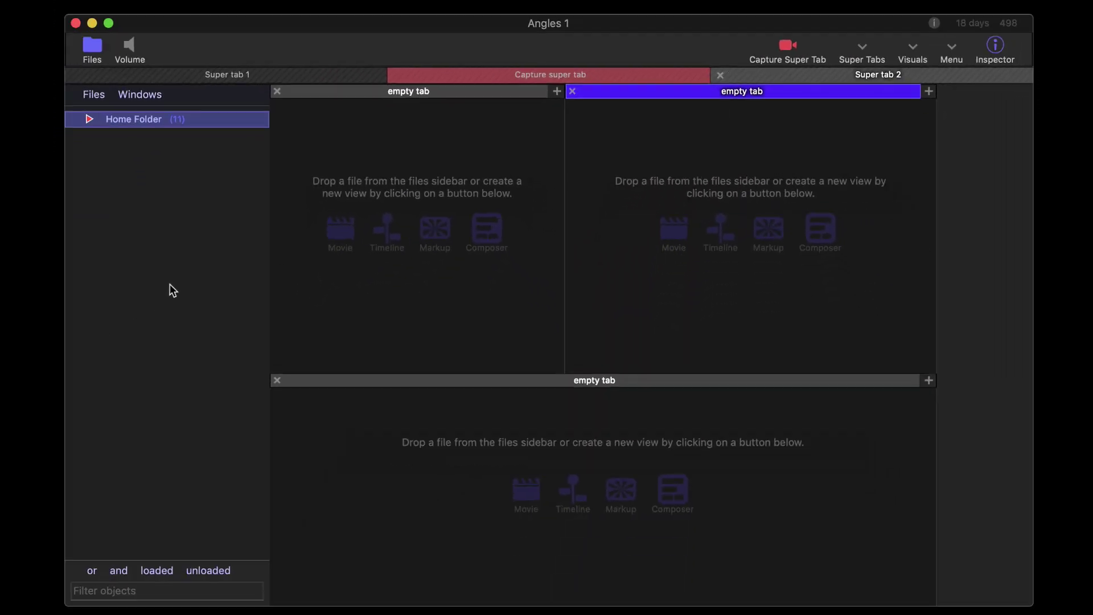
pyautogui.rightClick(169, 284)
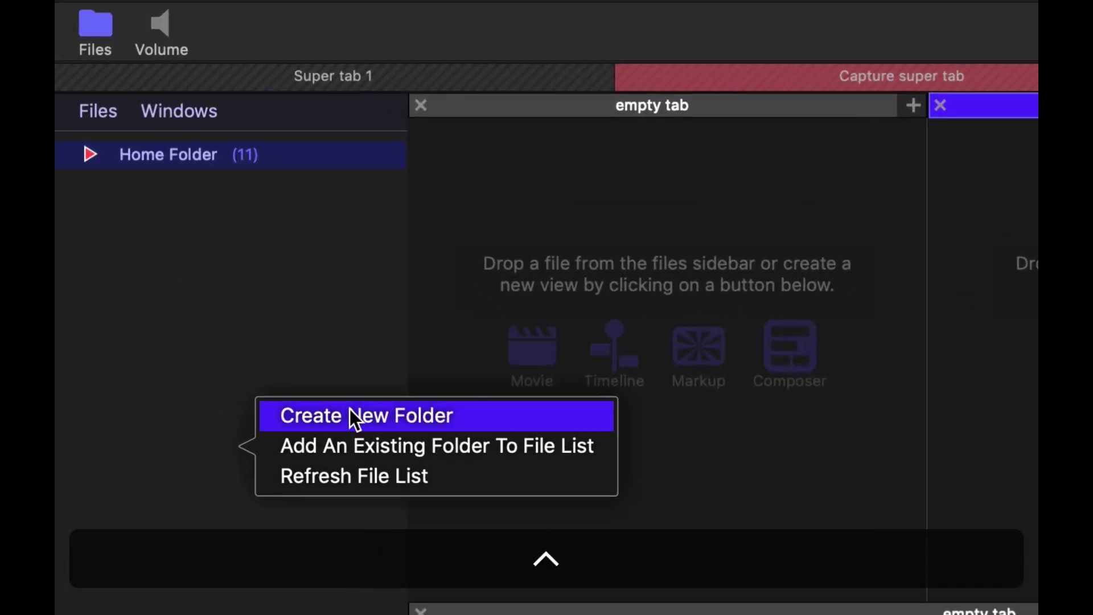
pyautogui.click(237, 267)
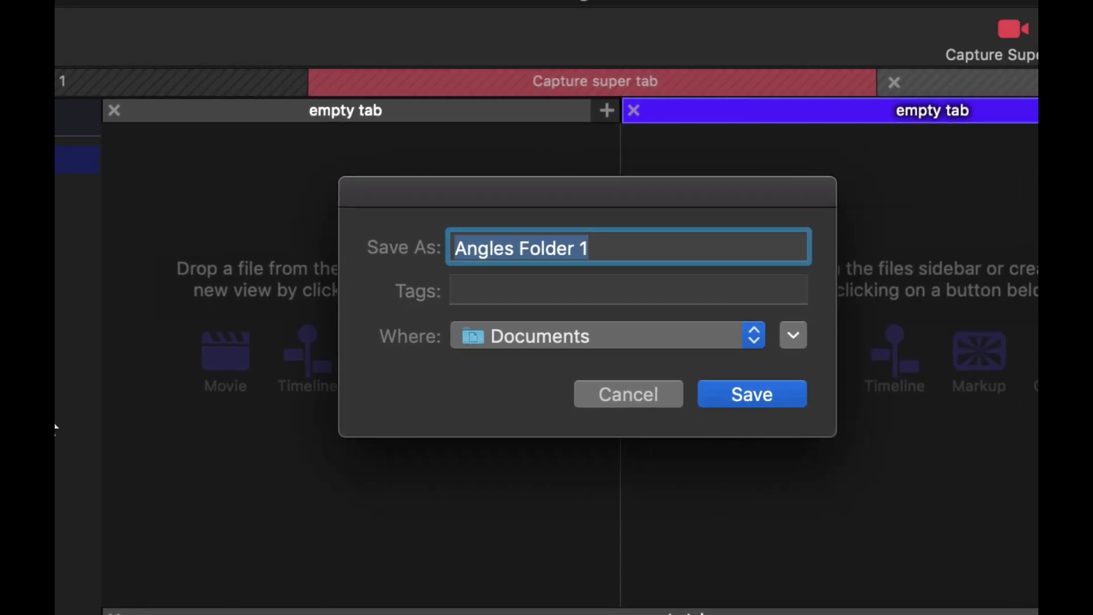
pyautogui.write('SY')
pyautogui.press('BackSpace')
pyautogui.press('BackSpace')
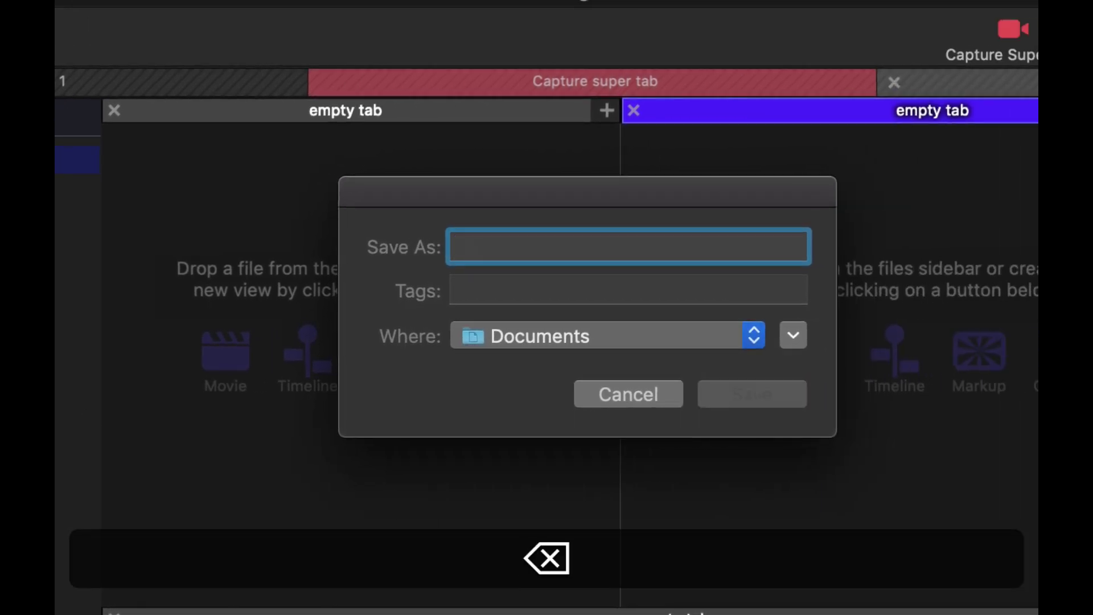
pyautogui.write('Demo')
pyautogui.press('shift+super+d')
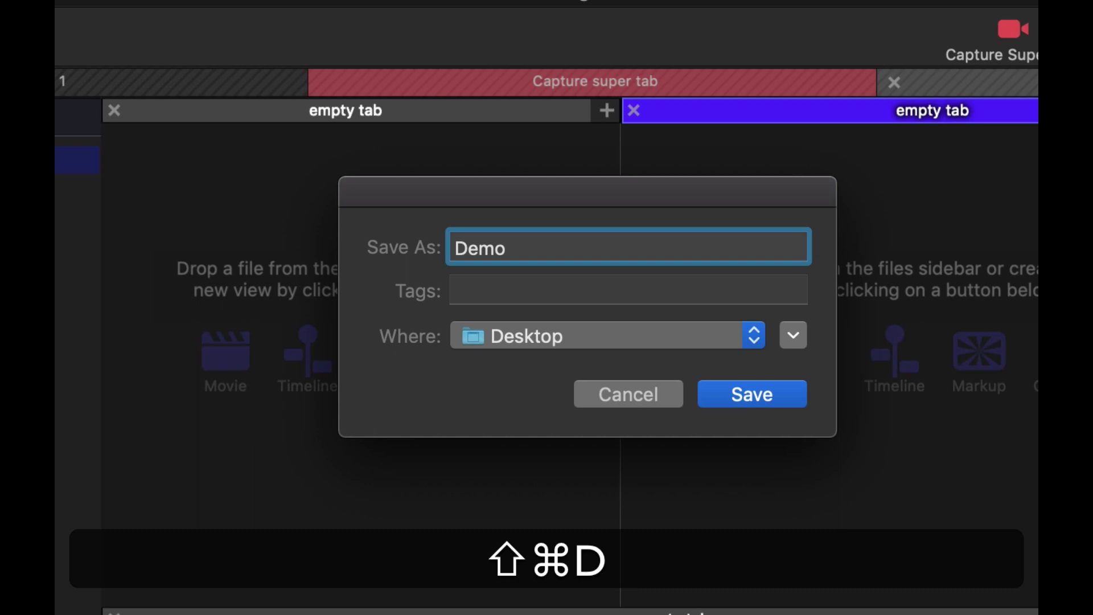
pyautogui.click(742, 398)
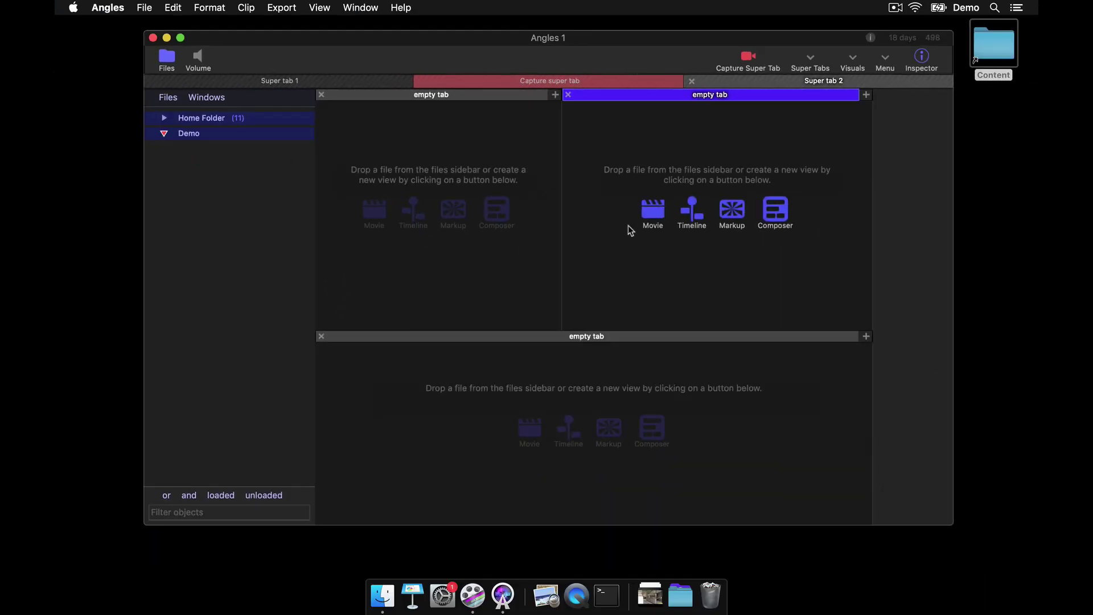
pyautogui.click(1008, 171)
pyautogui.click(994, 124)
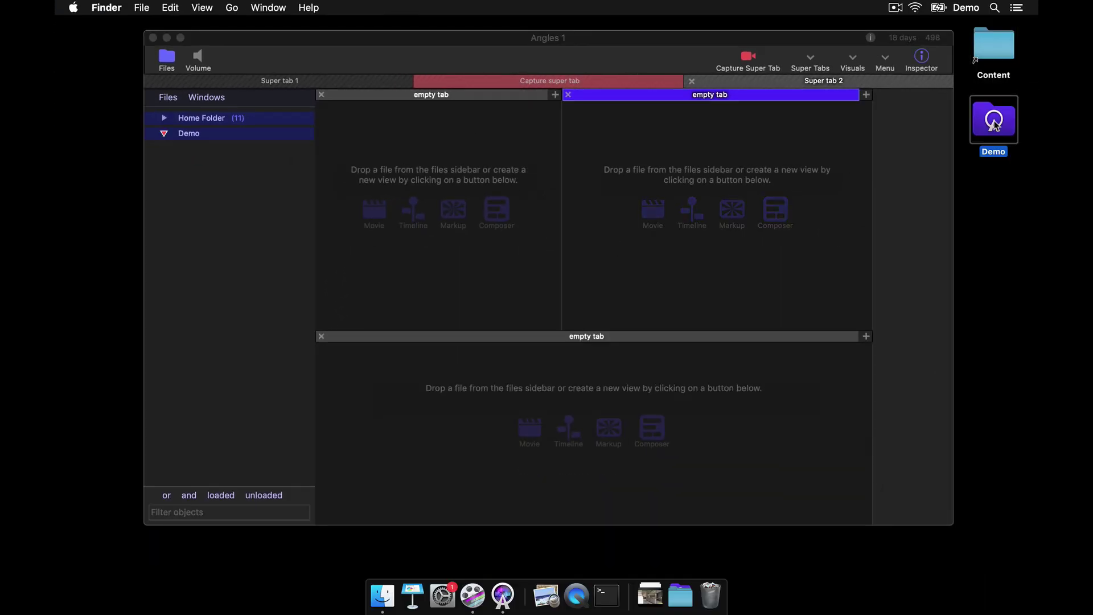
# Return to Angles and collapse the Demo vault in the files list.
pyautogui.click(194, 172)
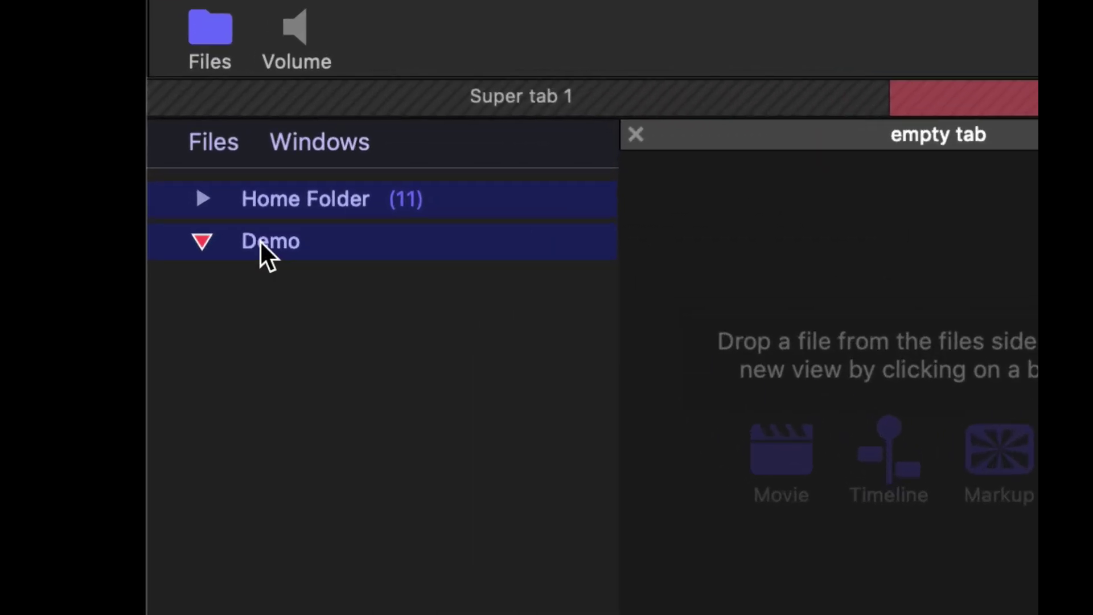
pyautogui.click(202, 242)
# Copy the Swan-Training-29-03-17 movie from Home Folder into the Demo vault.
pyautogui.click(203, 198)
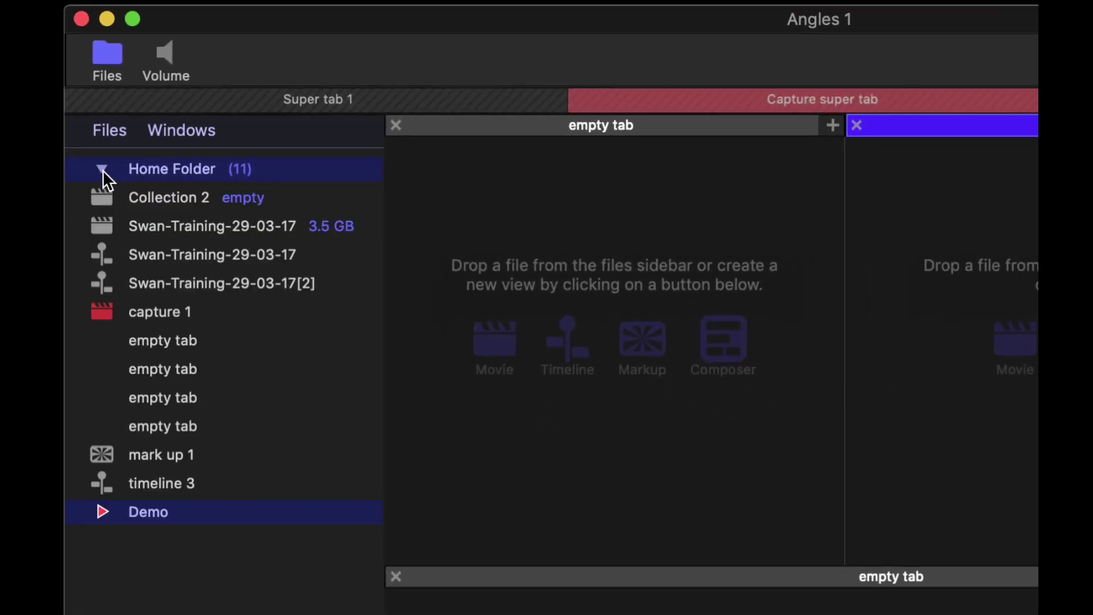
pyautogui.doubleClick(193, 222)
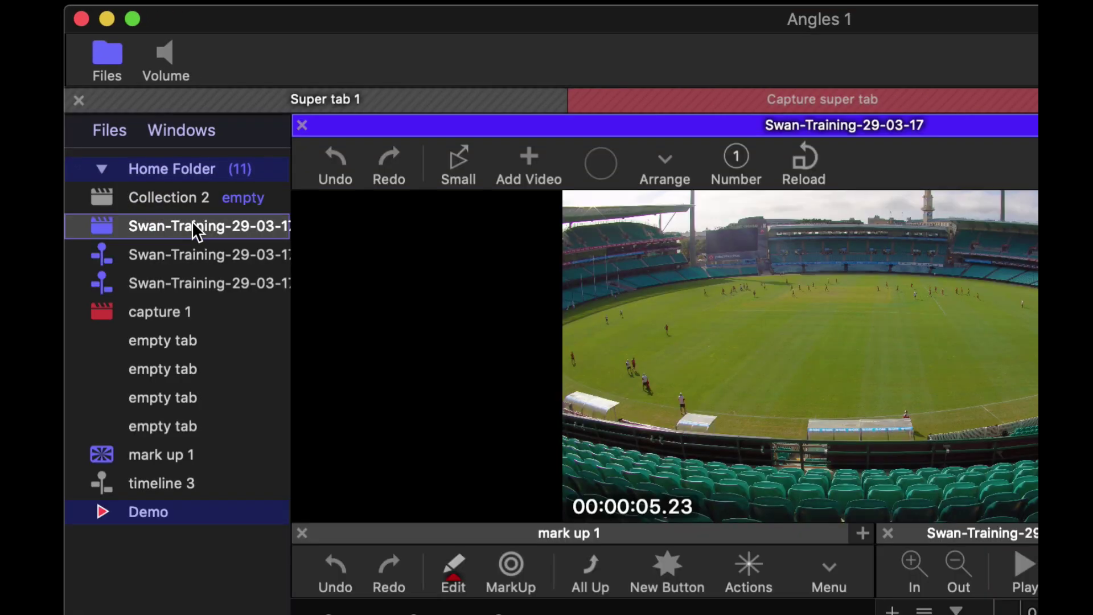
pyautogui.moveTo(193, 221); pyautogui.dragTo(193, 279)
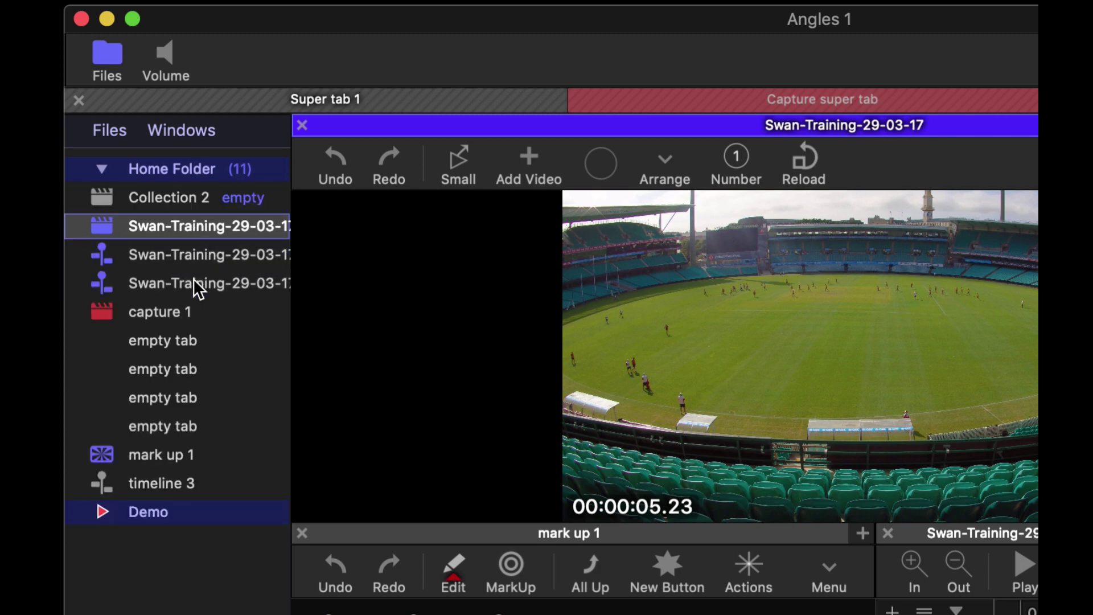
pyautogui.click(101, 512)
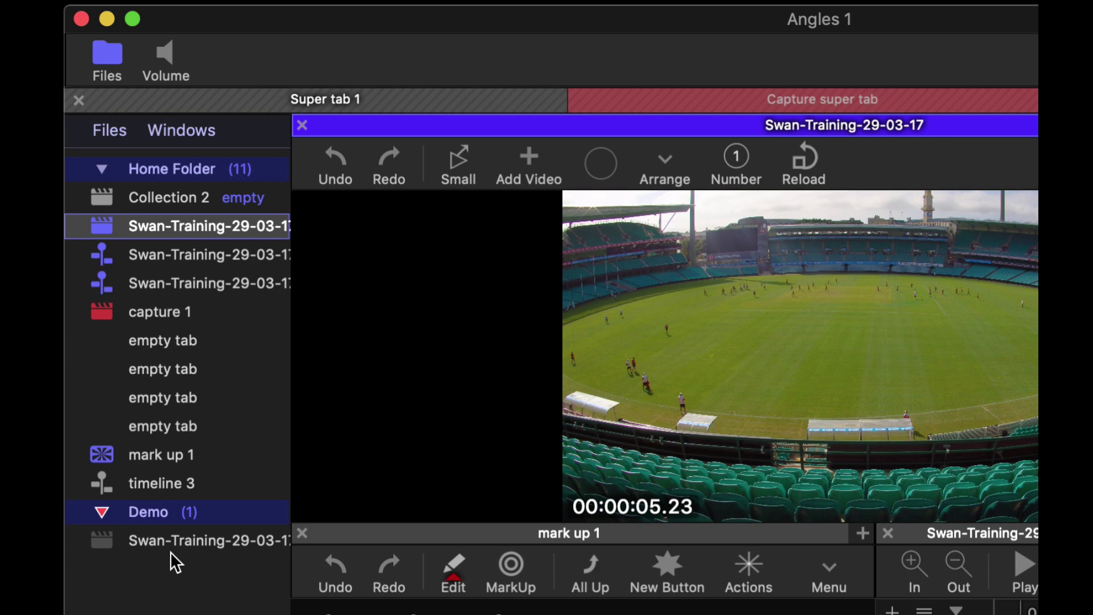
pyautogui.click(176, 506)
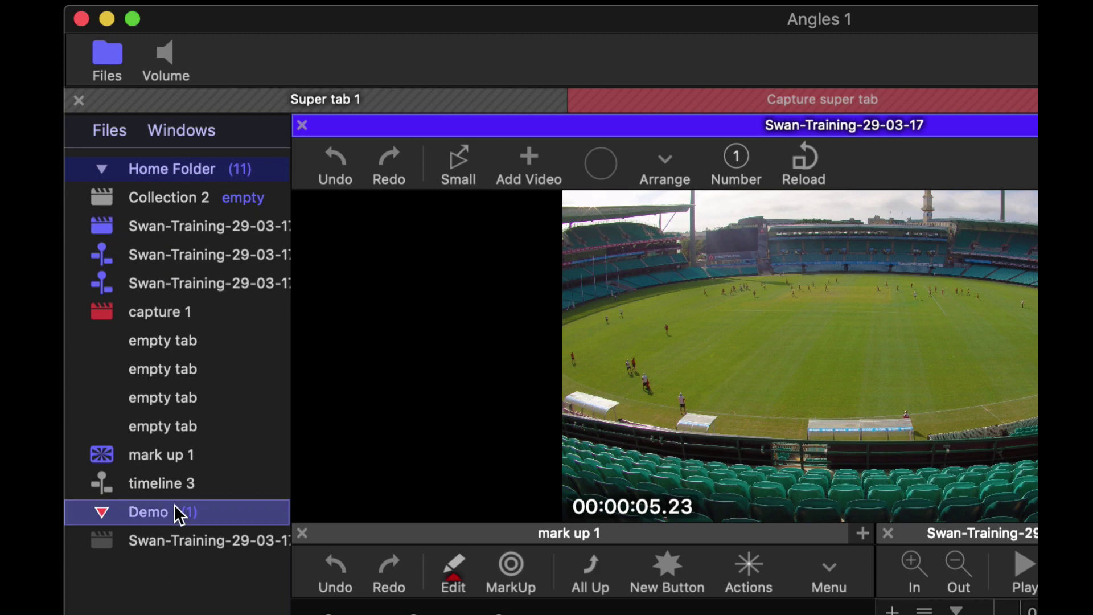
# Collapse Home Folder and Demo together, then expand only Demo to show its collection.
pyautogui.press('alt')
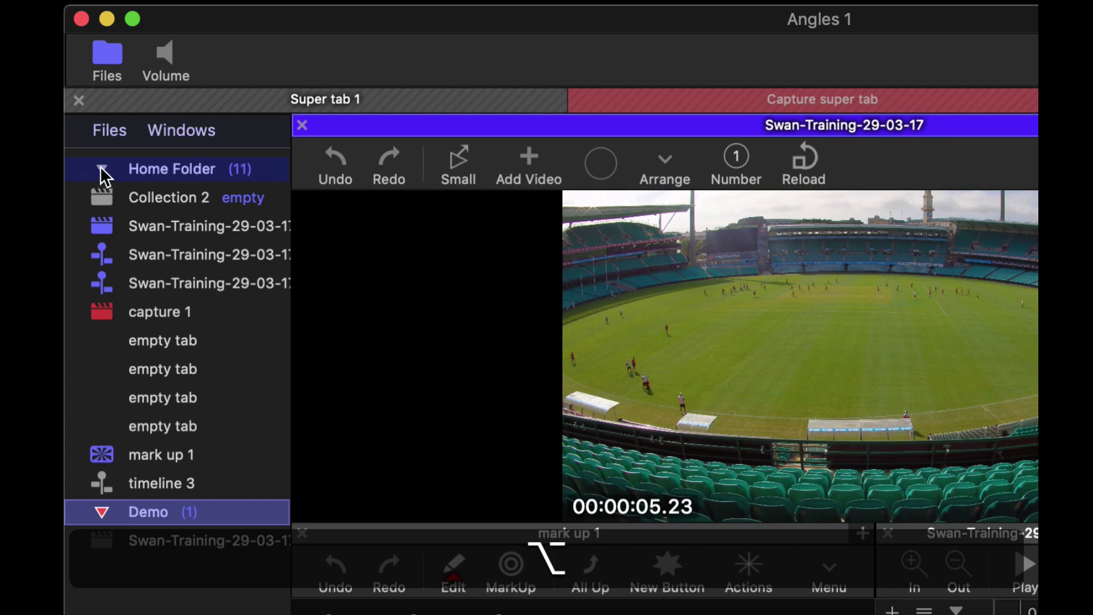
pyautogui.keyDown('alt'); pyautogui.click(101, 167); pyautogui.keyUp('alt')
pyautogui.keyDown('alt'); pyautogui.click(101, 167); pyautogui.keyUp('alt')
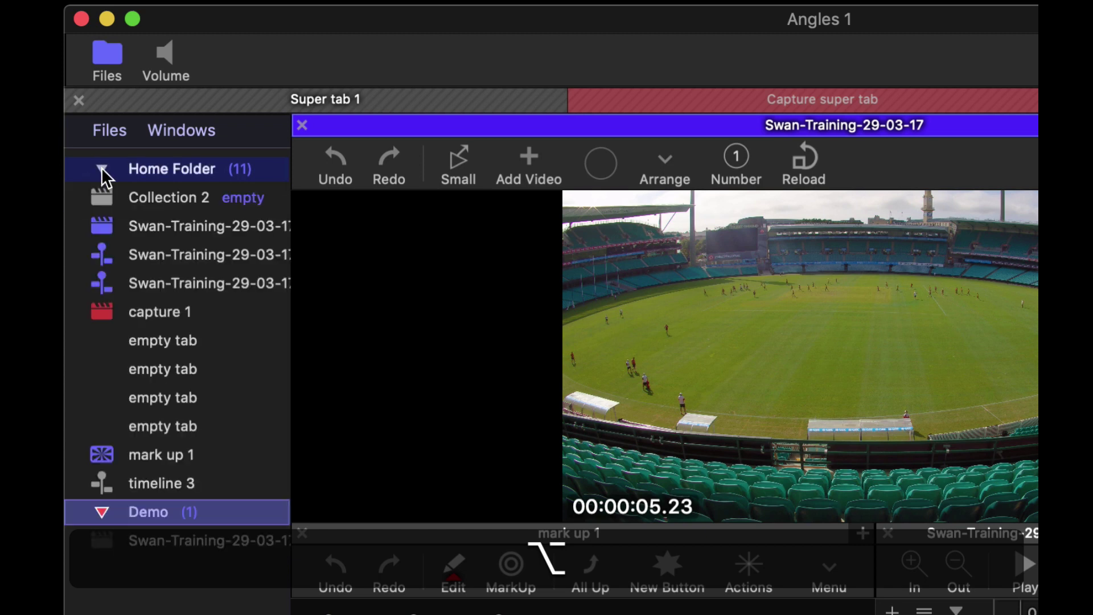
pyautogui.keyDown('alt'); pyautogui.click(101, 168); pyautogui.keyUp('alt')
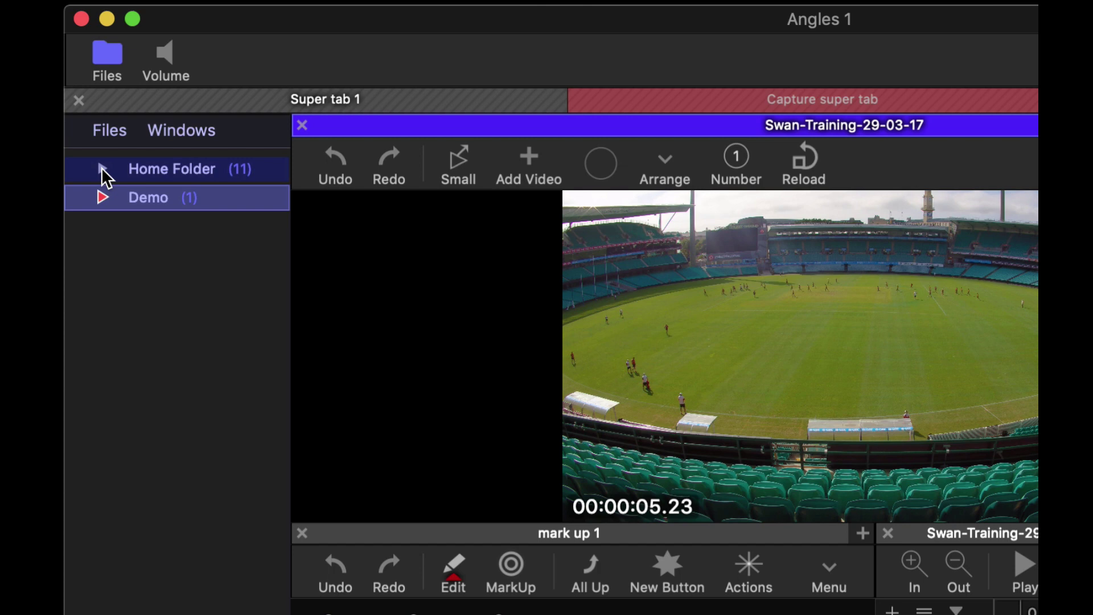
pyautogui.click(103, 197)
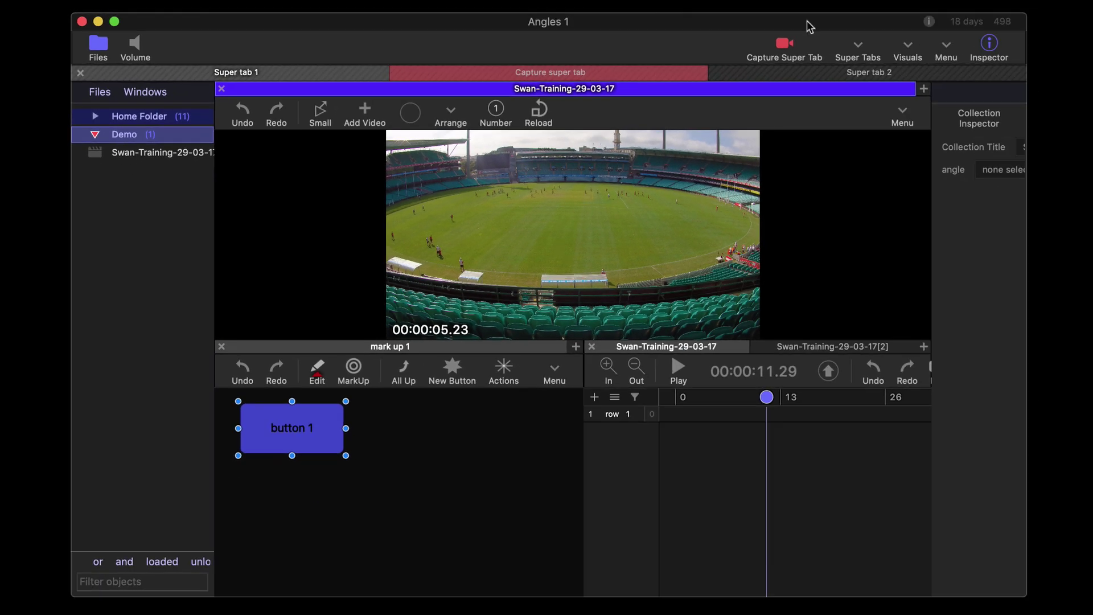
# Load Swan-Training-29-03-17 into Super tab 2's top pane and link a new timeline below it.
pyautogui.click(810, 73)
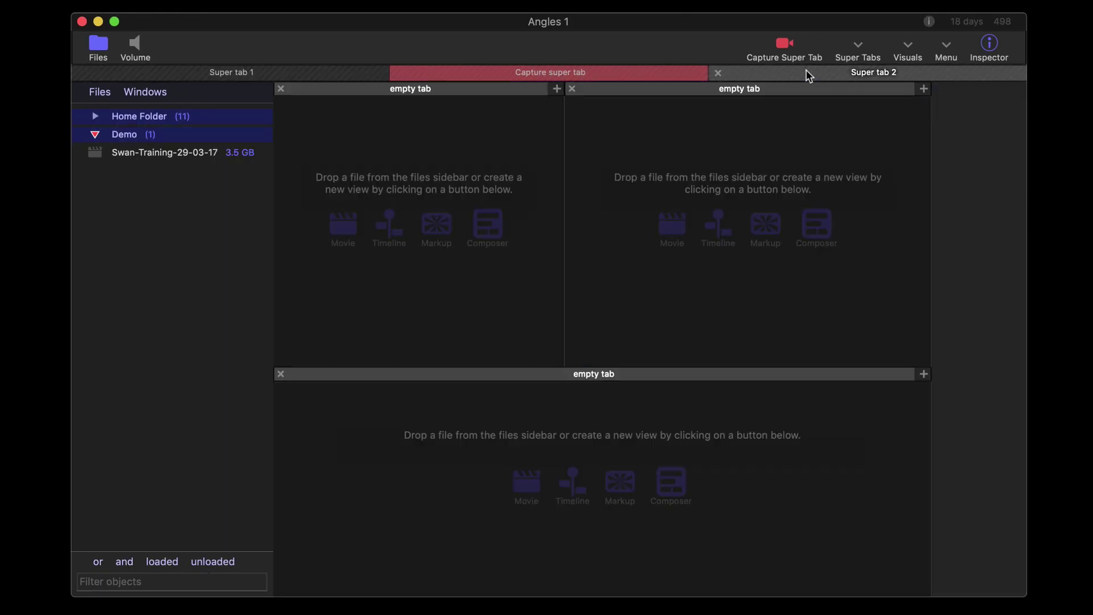
pyautogui.moveTo(139, 159); pyautogui.dragTo(396, 292)
pyautogui.click(573, 482)
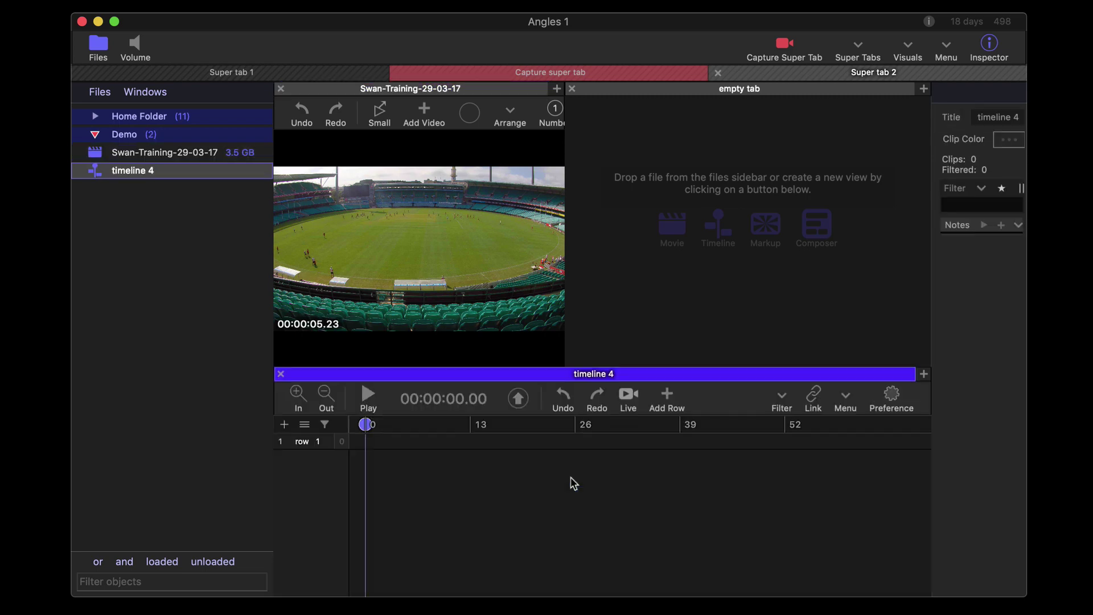
pyautogui.moveTo(813, 393); pyautogui.dragTo(495, 202)
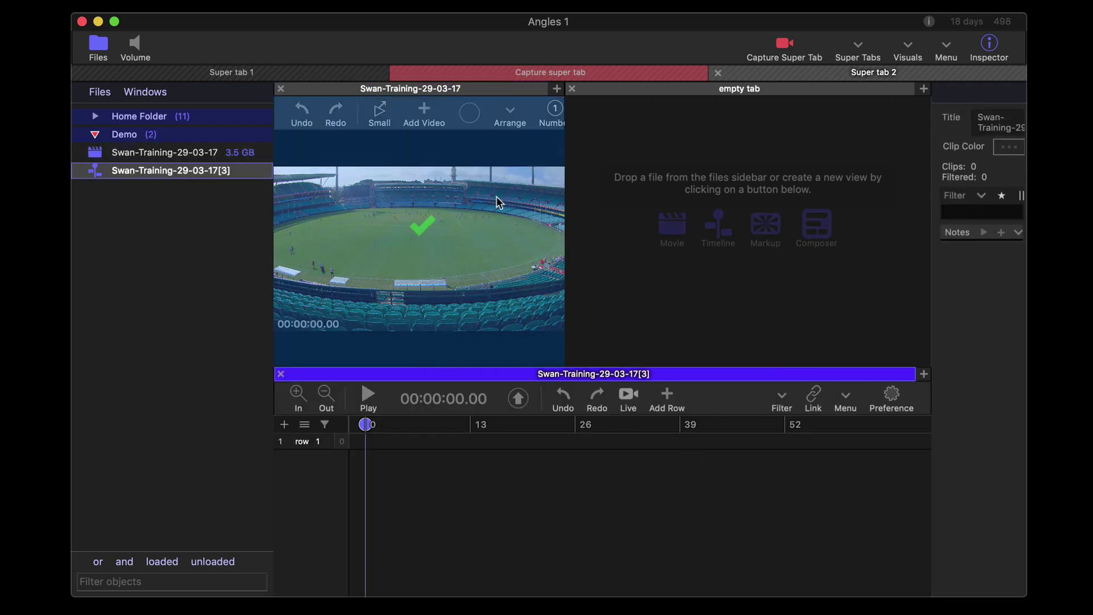
pyautogui.click(185, 154)
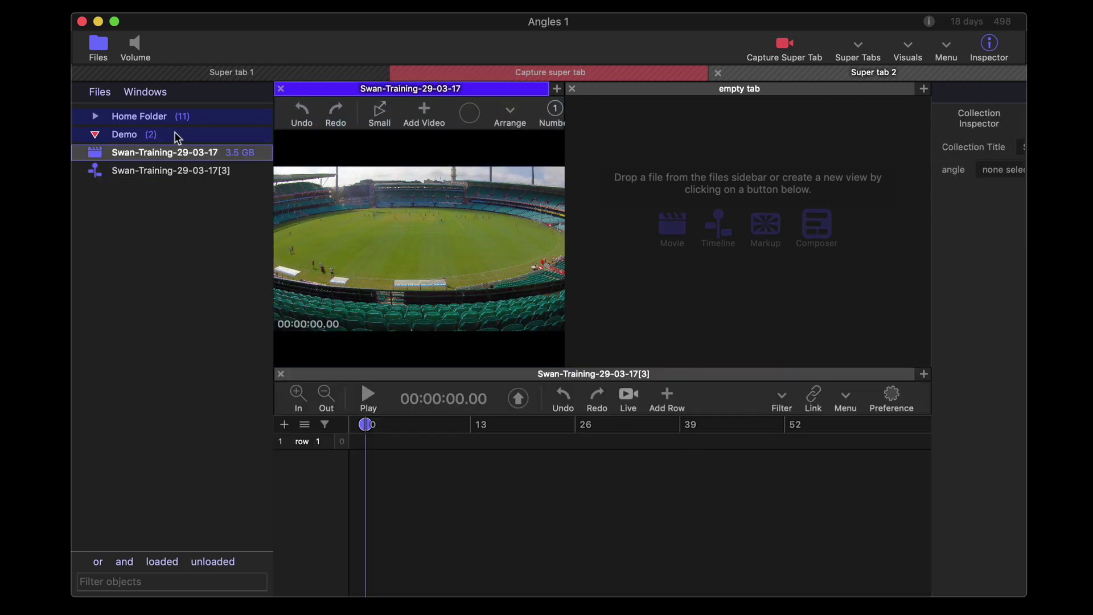
pyautogui.click(175, 132)
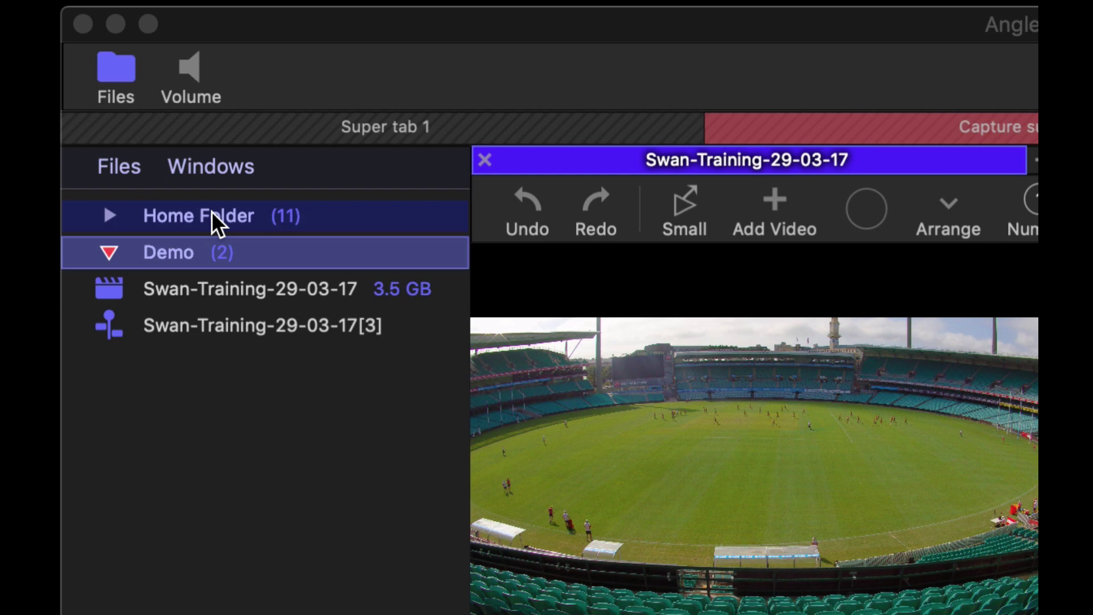
# Set Demo, then Home Folder, as the focus for new file saves.
pyautogui.keyDown('alt'); pyautogui.click(213, 215); pyautogui.keyUp('alt')
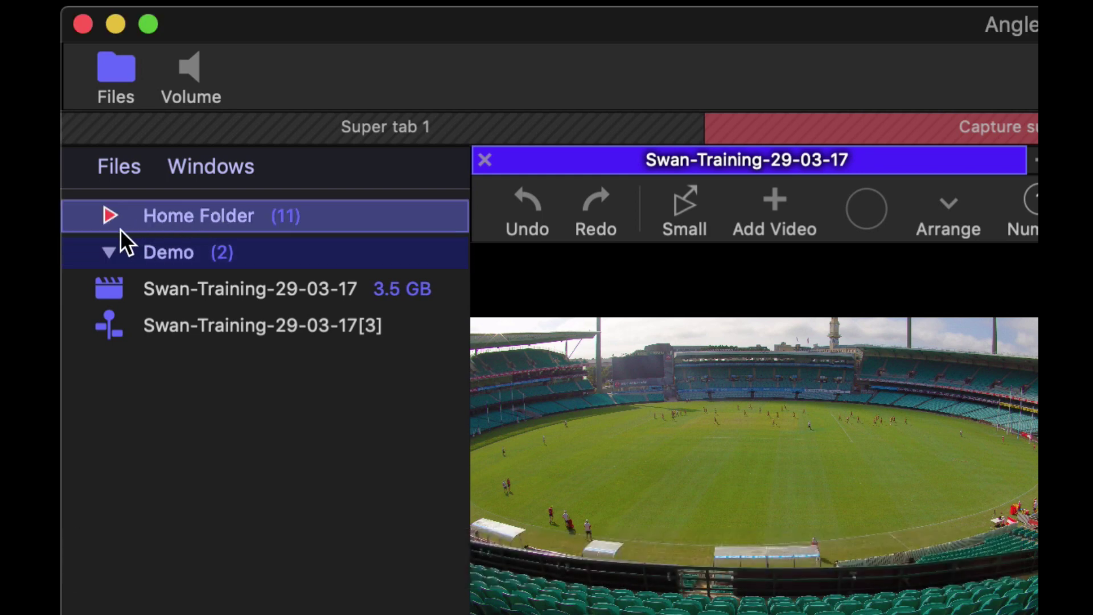
pyautogui.keyDown('ctrl'); pyautogui.click(175, 250); pyautogui.keyUp('ctrl')
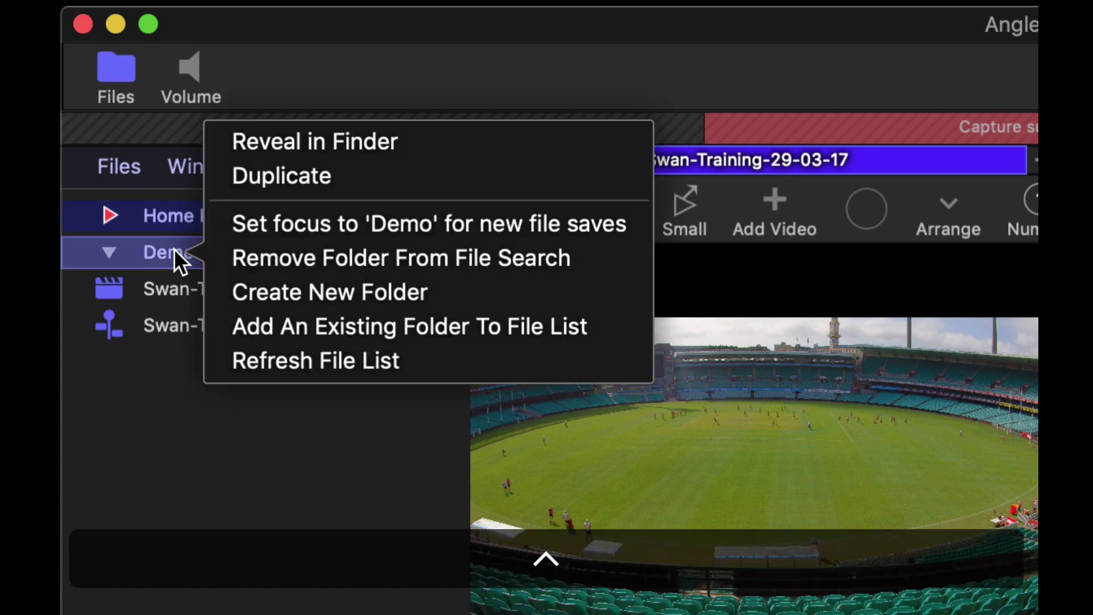
pyautogui.click(346, 226)
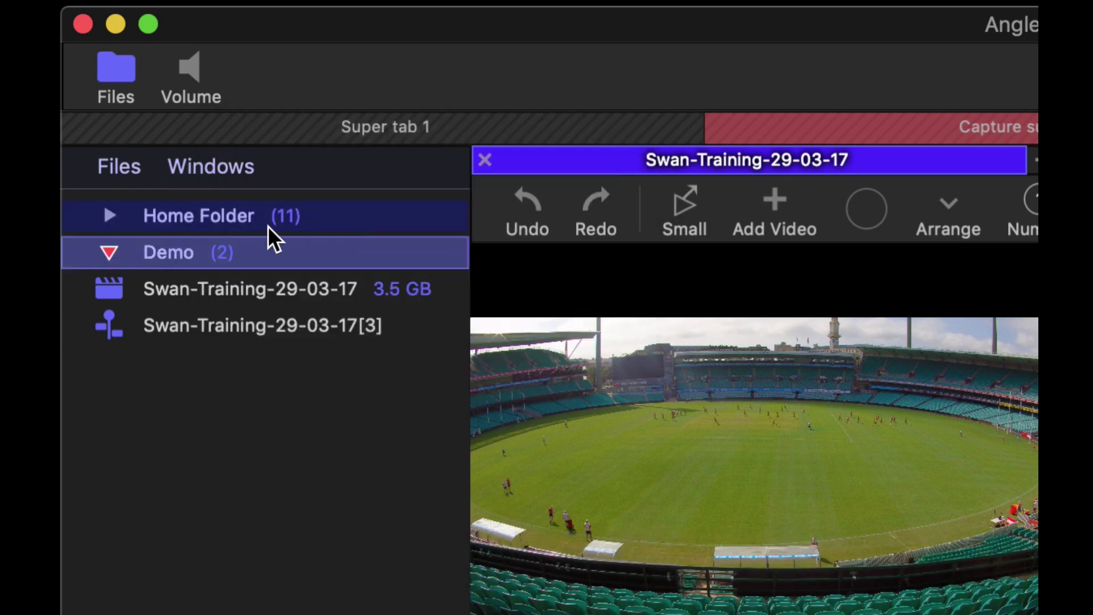
pyautogui.keyDown('ctrl'); pyautogui.click(239, 219); pyautogui.keyUp('ctrl')
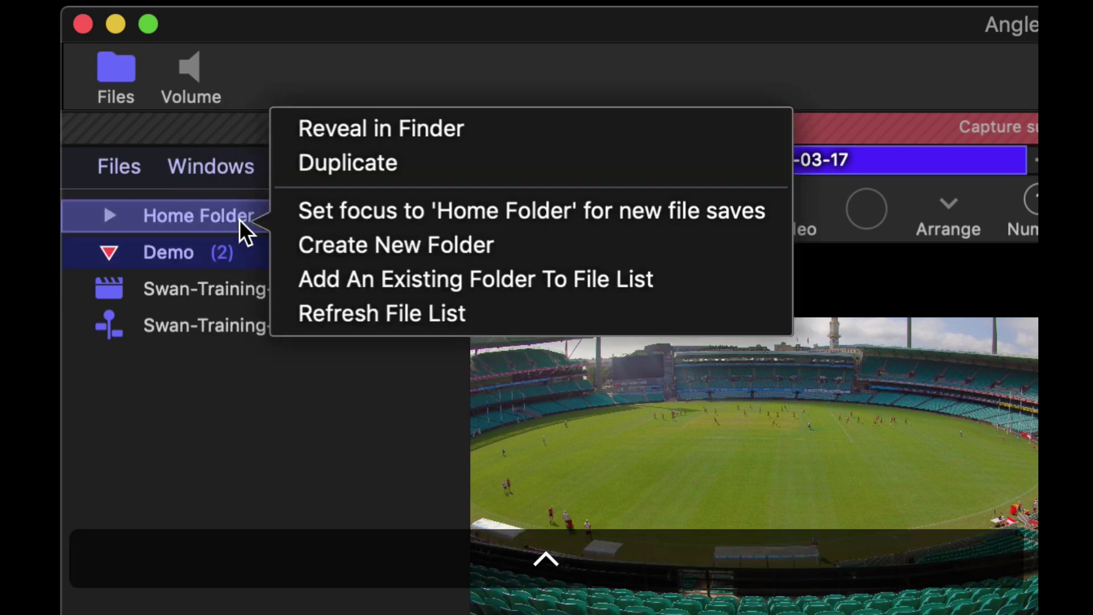
pyautogui.click(339, 210)
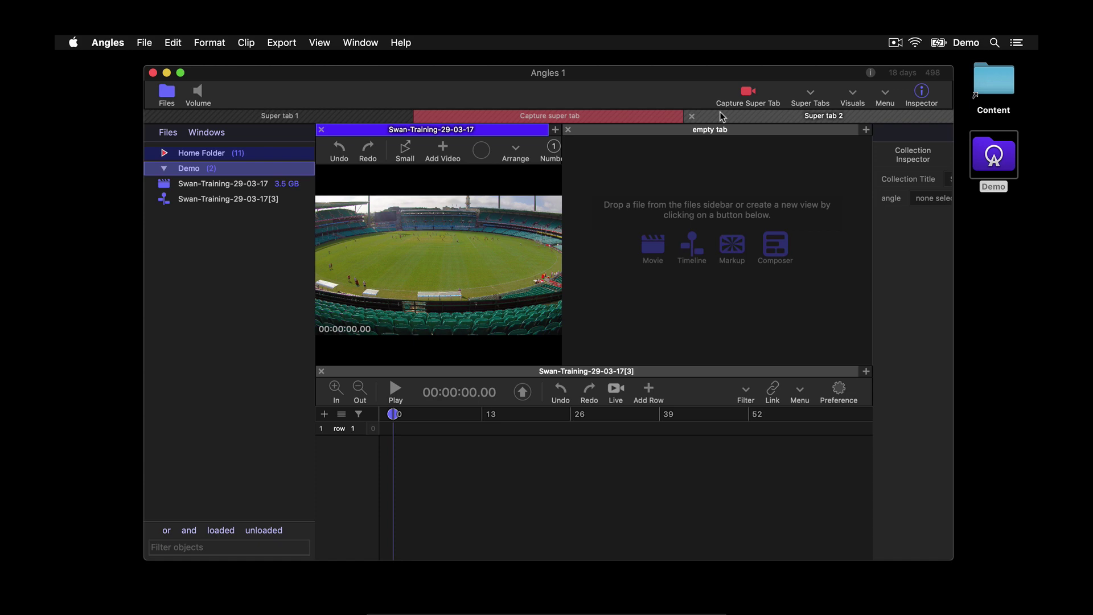
# Close Super tab 2 and remove the Demo folder from File Search.
pyautogui.click(721, 116)
pyautogui.click(691, 116)
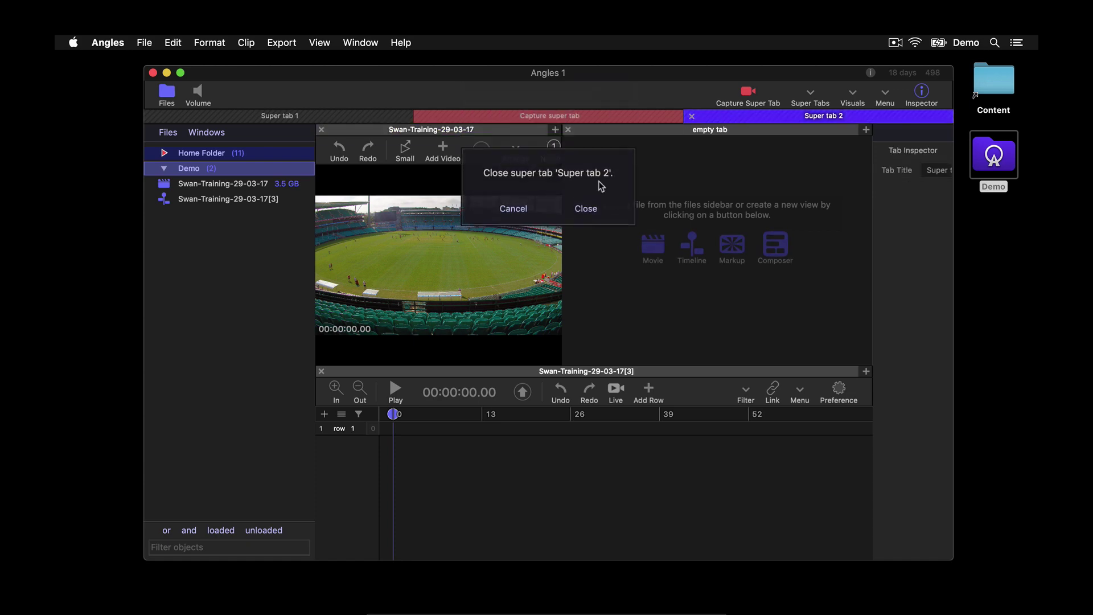
pyautogui.click(585, 210)
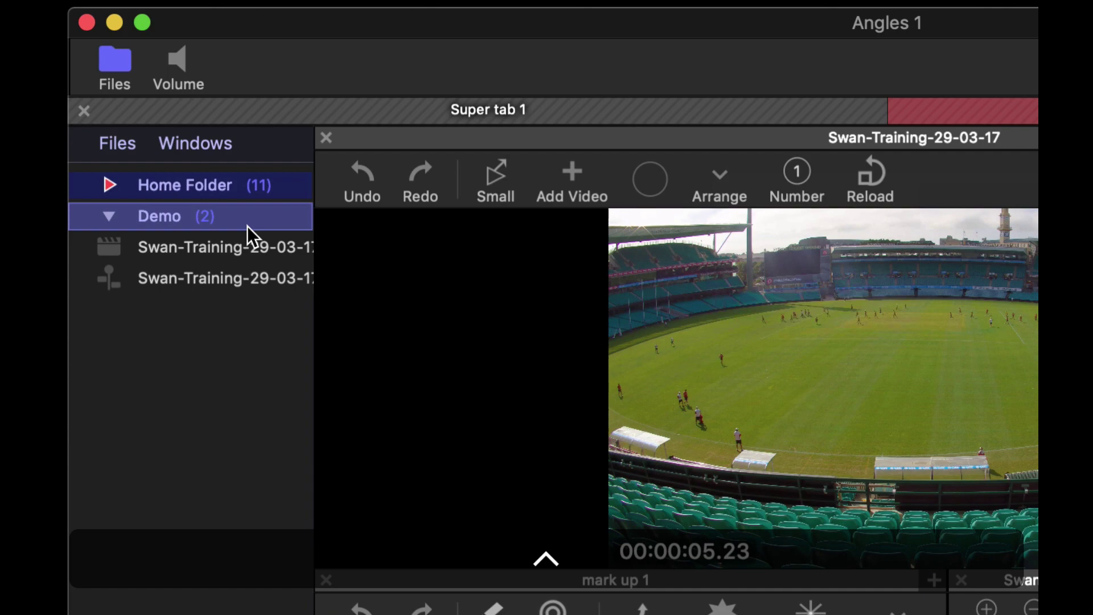
pyautogui.rightClick(207, 214)
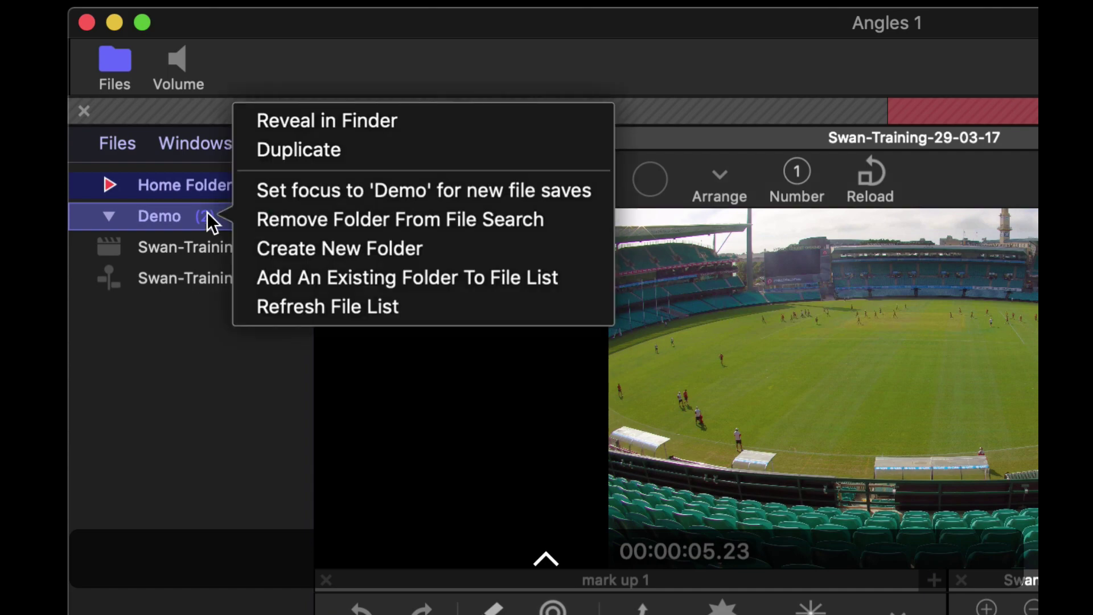
pyautogui.click(300, 216)
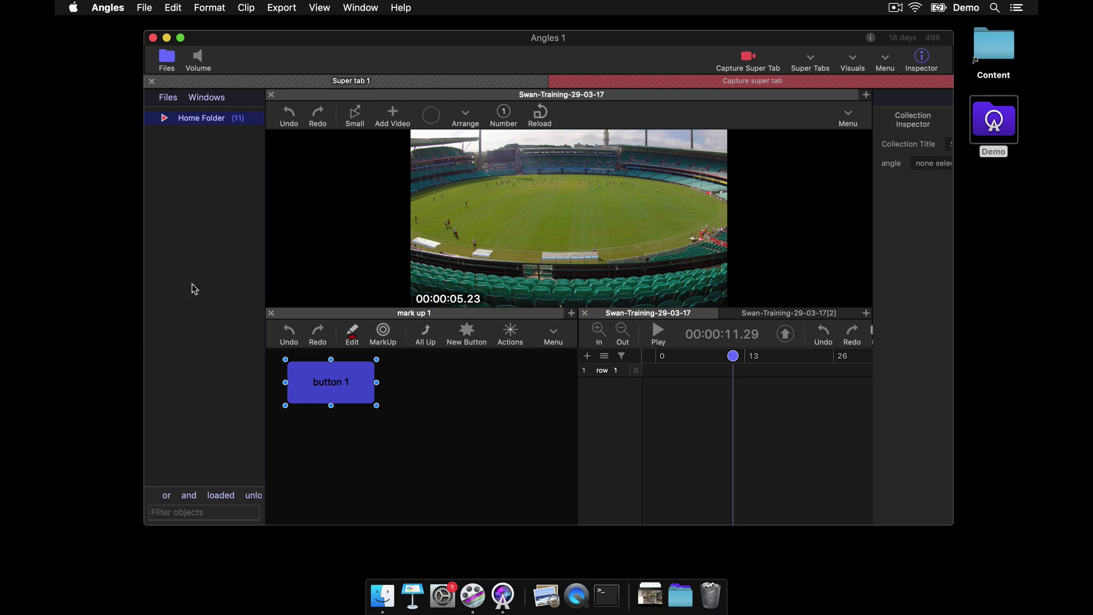
# Reopen the Demo vault from the desktop and show the Swan-Training timeline in Super tab 2 at about 7.77 seconds.
pyautogui.click(1006, 126)
pyautogui.doubleClick(1005, 126)
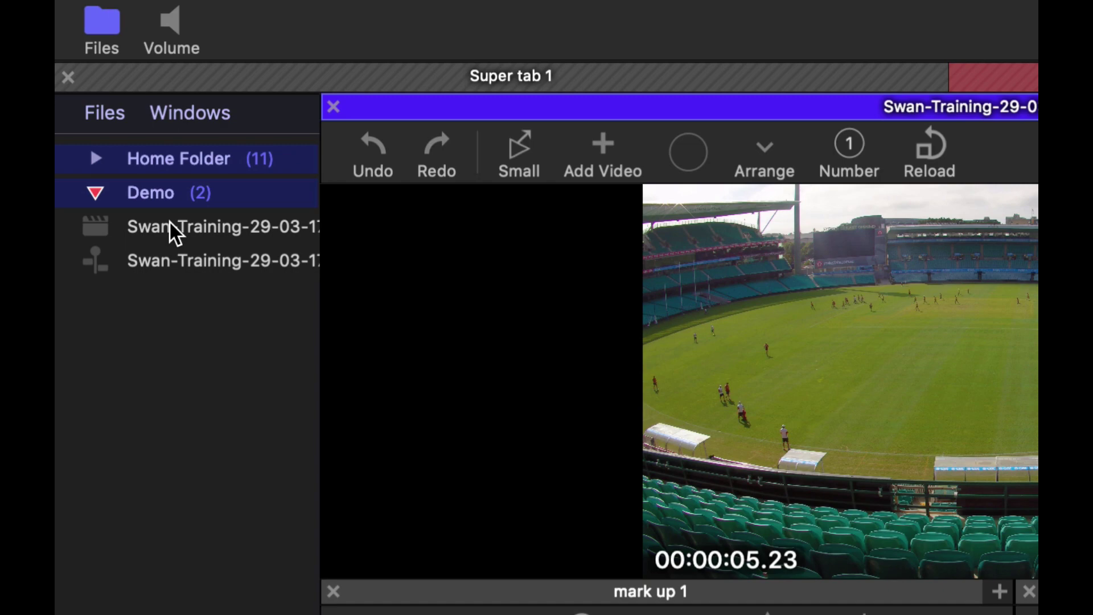
pyautogui.doubleClick(154, 259)
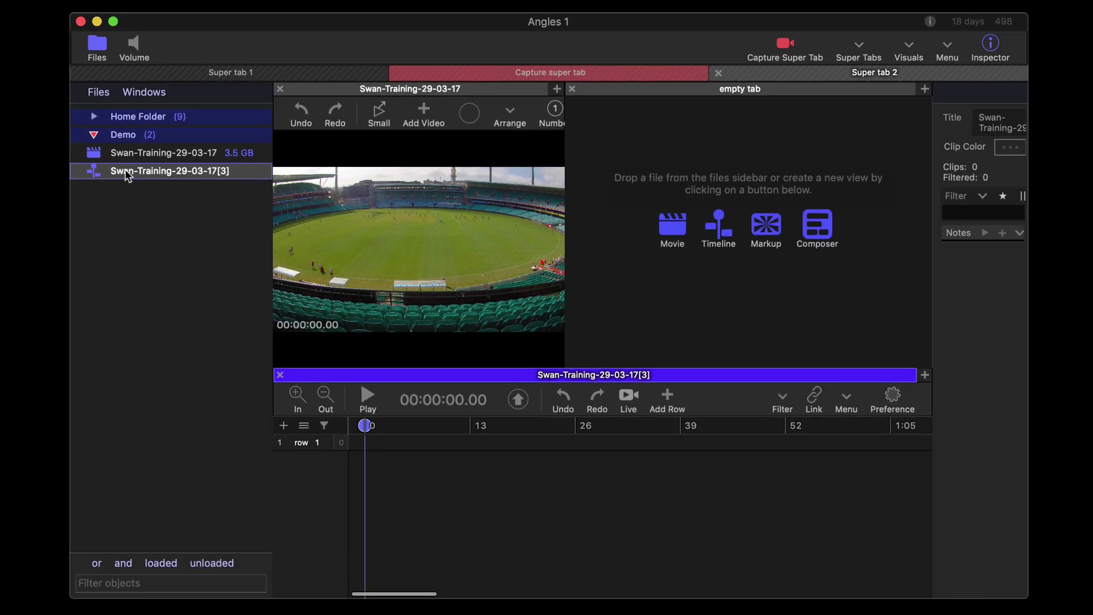
pyautogui.moveTo(398, 428); pyautogui.dragTo(456, 426)
pyautogui.click(804, 77)
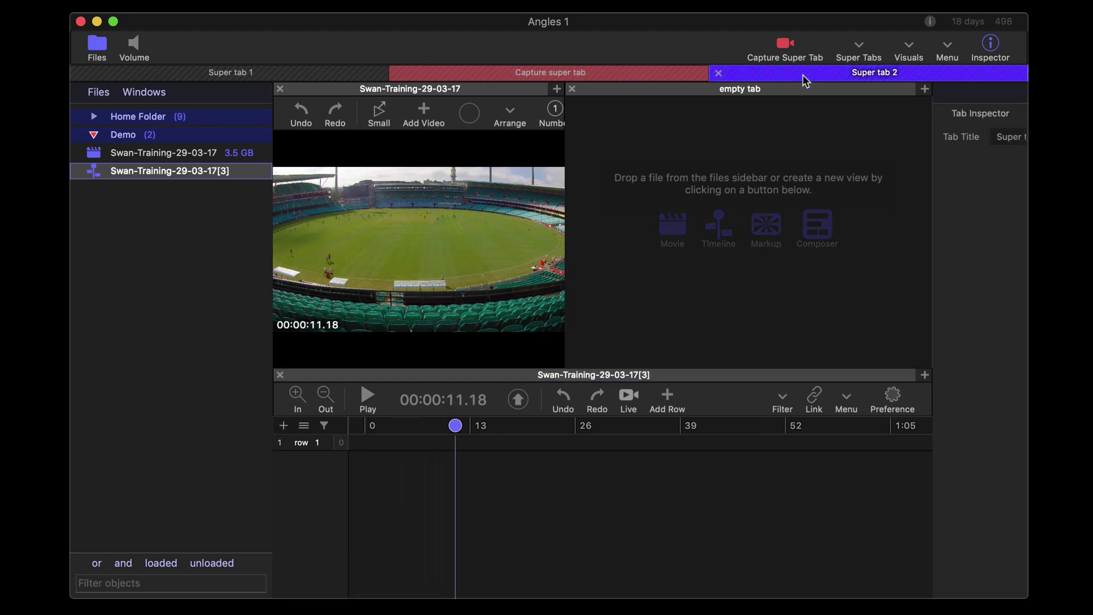
pyautogui.click(428, 428)
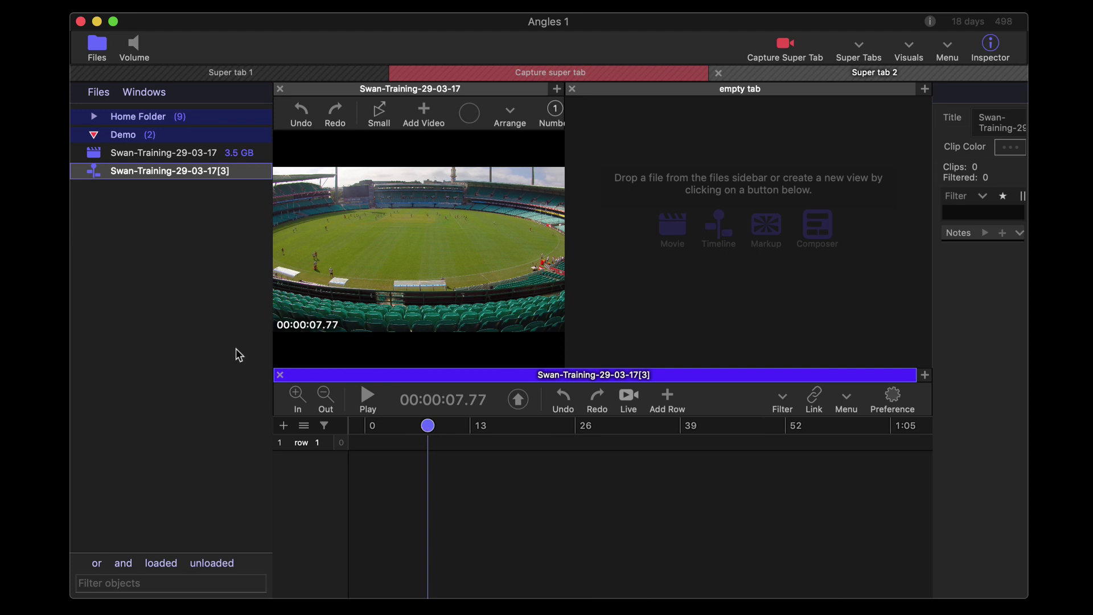
# Expand Home Folder to list its nine items and open the folder-browsing dialog with ⌘O.
pyautogui.click(93, 135)
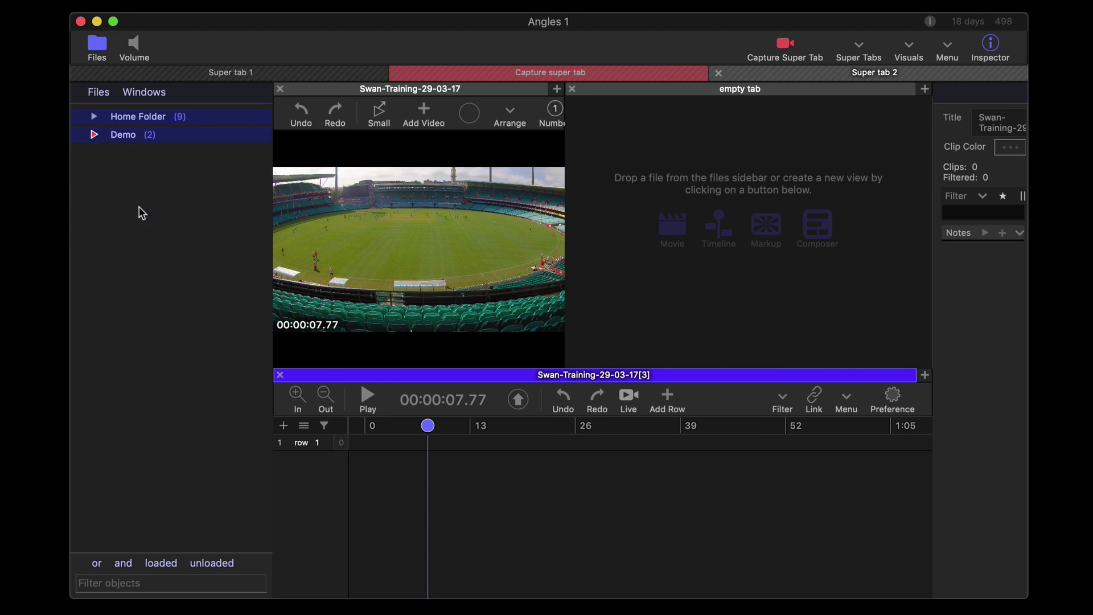
pyautogui.click(94, 135)
pyautogui.click(94, 118)
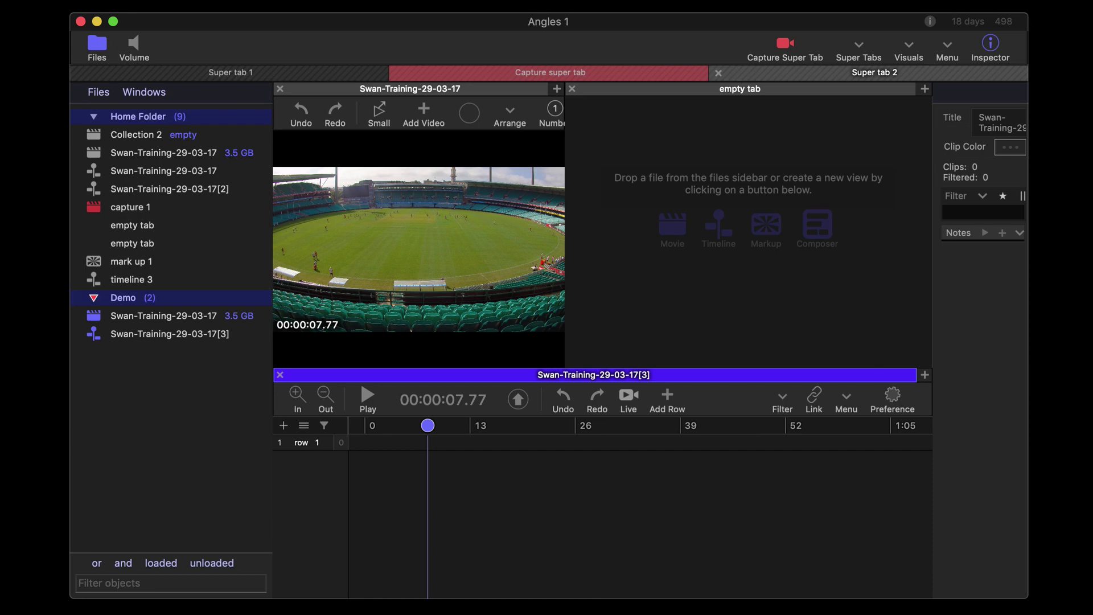
pyautogui.press('super+o')
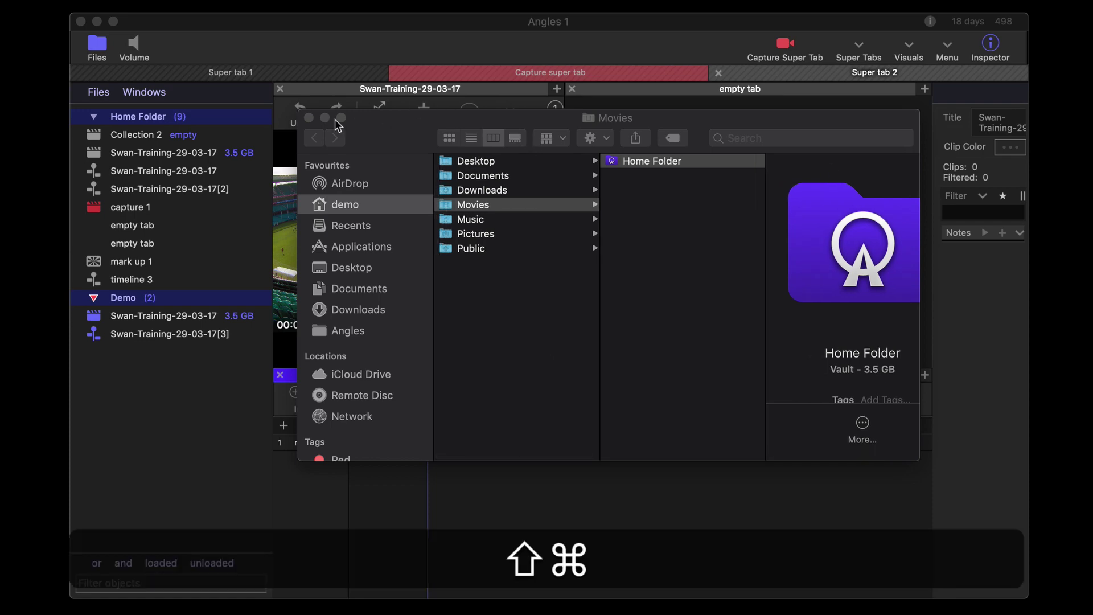
# Mount the Swans vault from the Content folder and filter the file list by 'SYD'.
pyautogui.click(308, 118)
pyautogui.press('super+Tab')
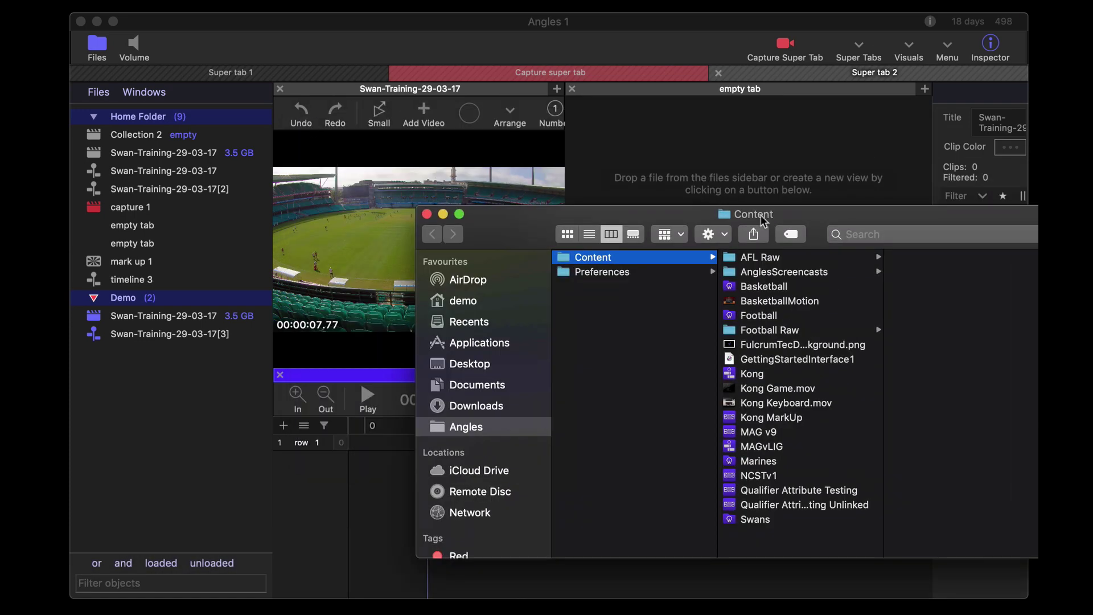
pyautogui.doubleClick(755, 520)
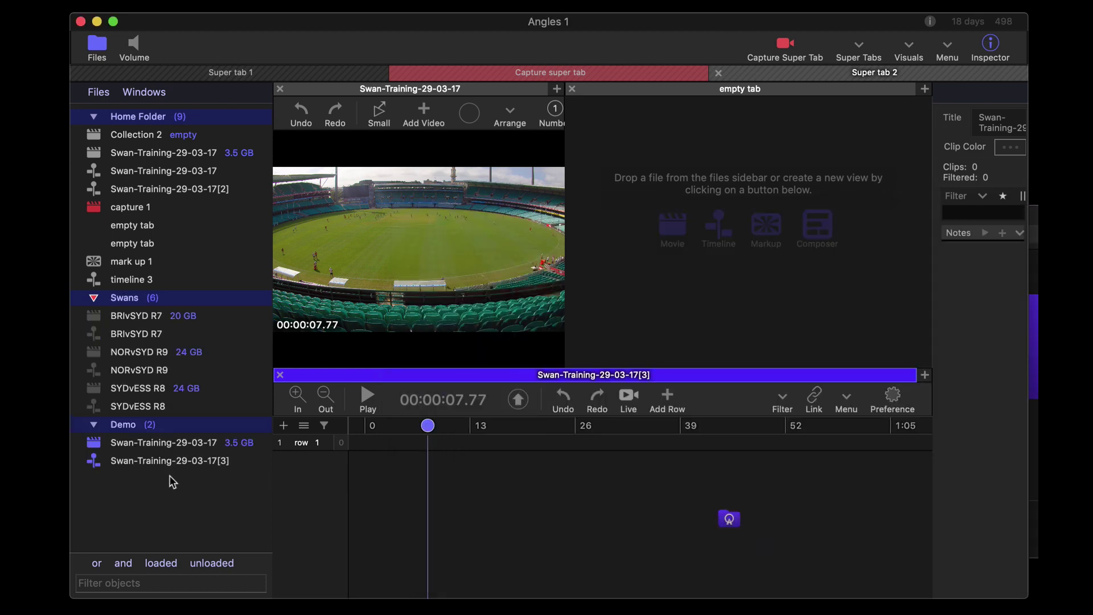
pyautogui.click(130, 302)
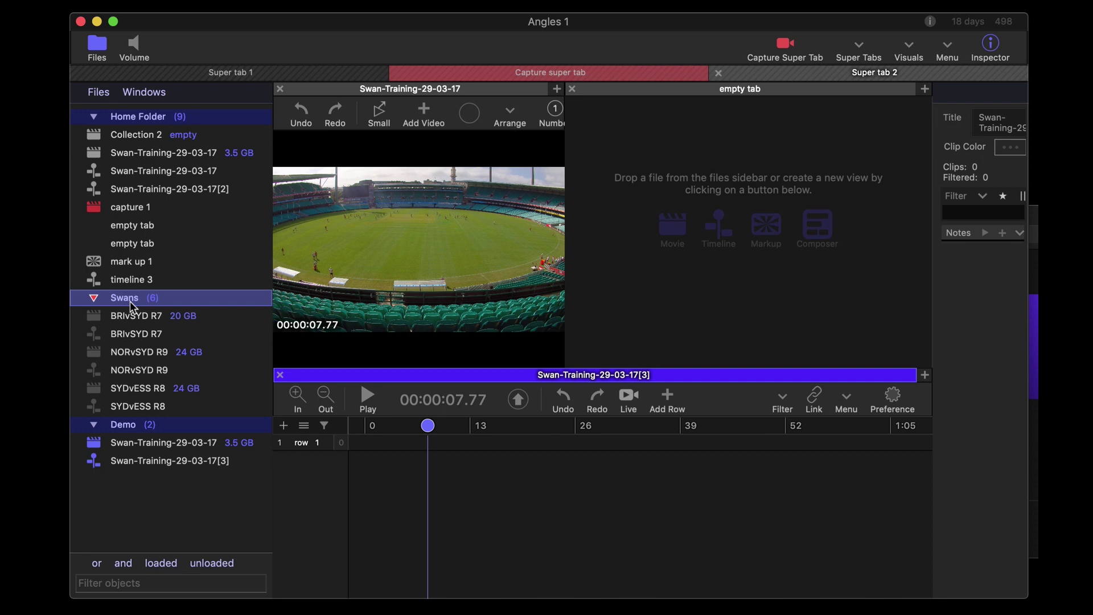
pyautogui.click(110, 583)
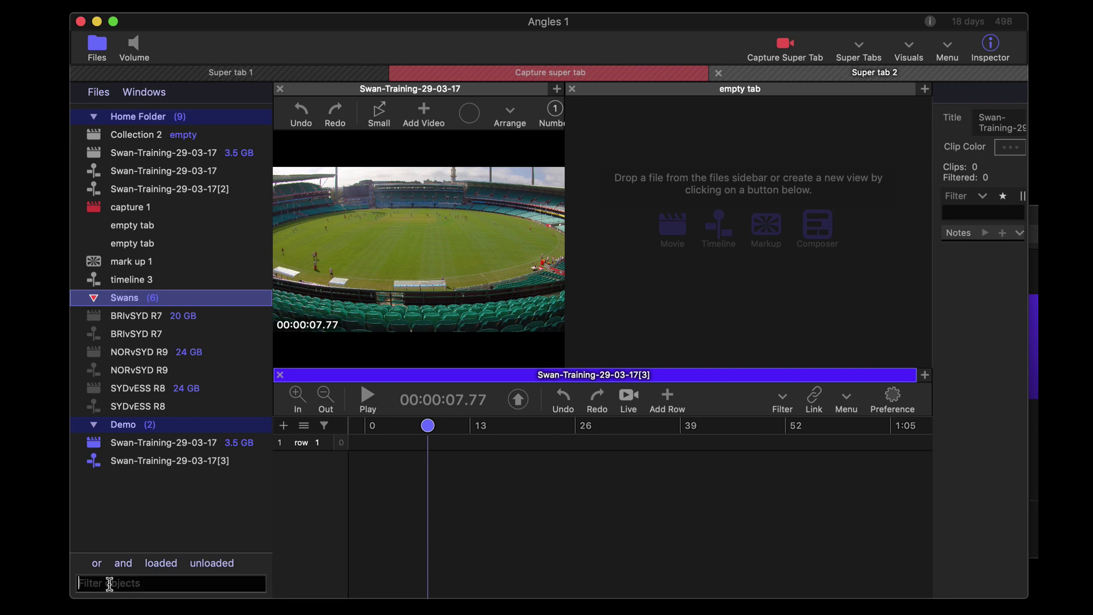
pyautogui.write('SY')
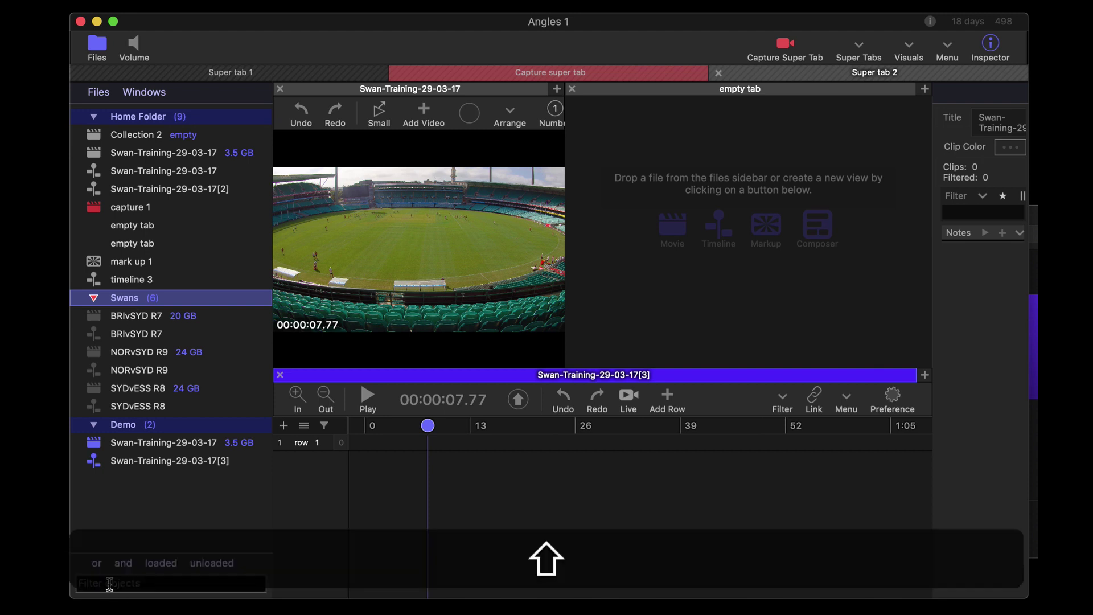
pyautogui.write('D')
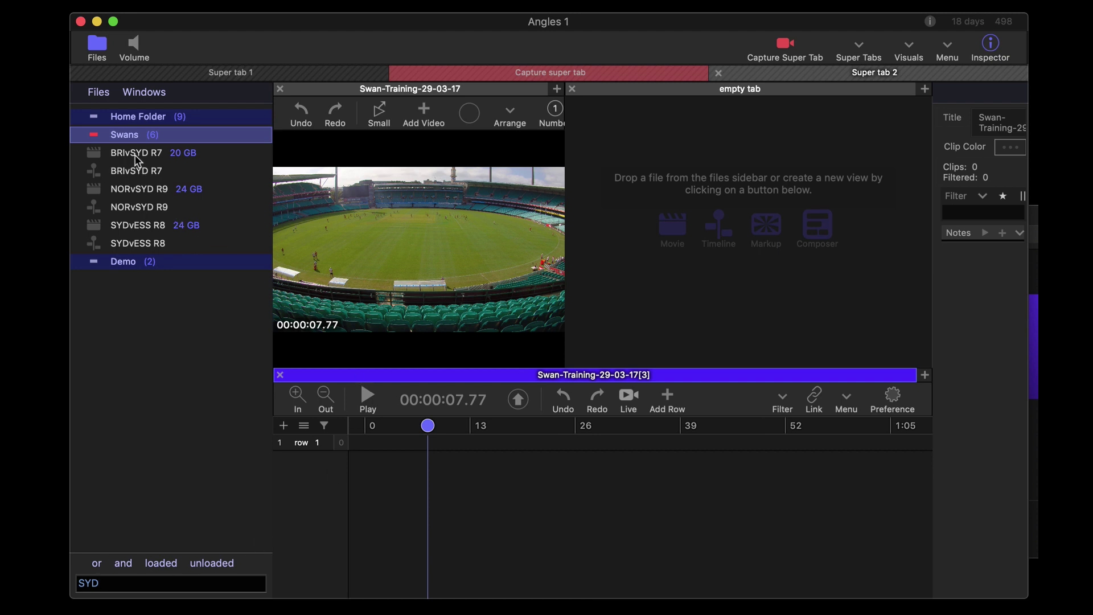
# Open BRIvSYD R7, NORvSYD R9 and SYDvESS R8 as video and timeline tabs.
pyautogui.moveTo(192, 152); pyautogui.dragTo(341, 193)
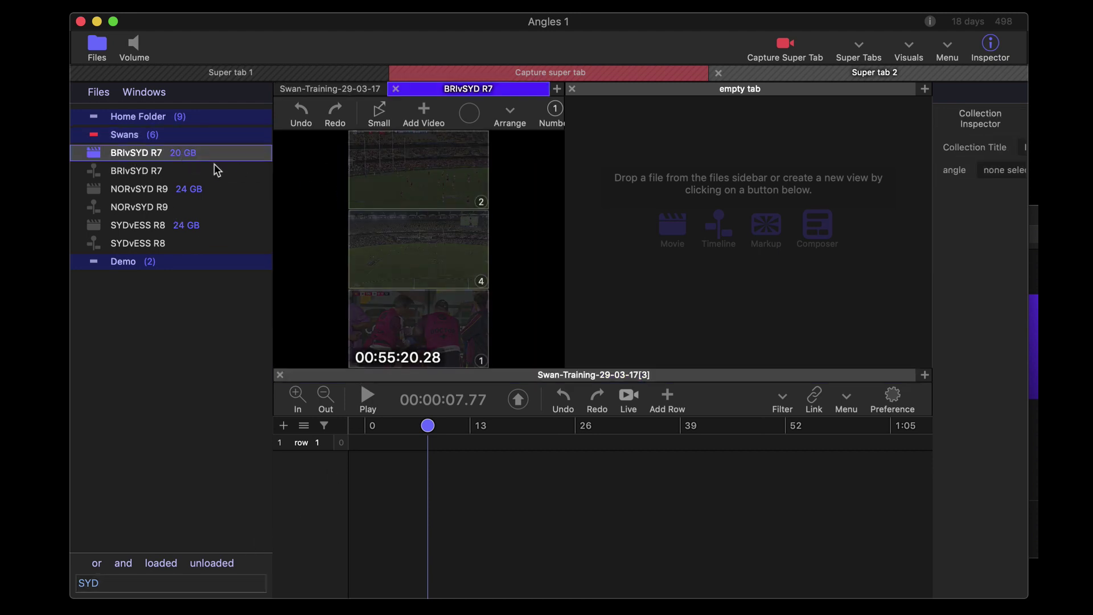
pyautogui.click(157, 171)
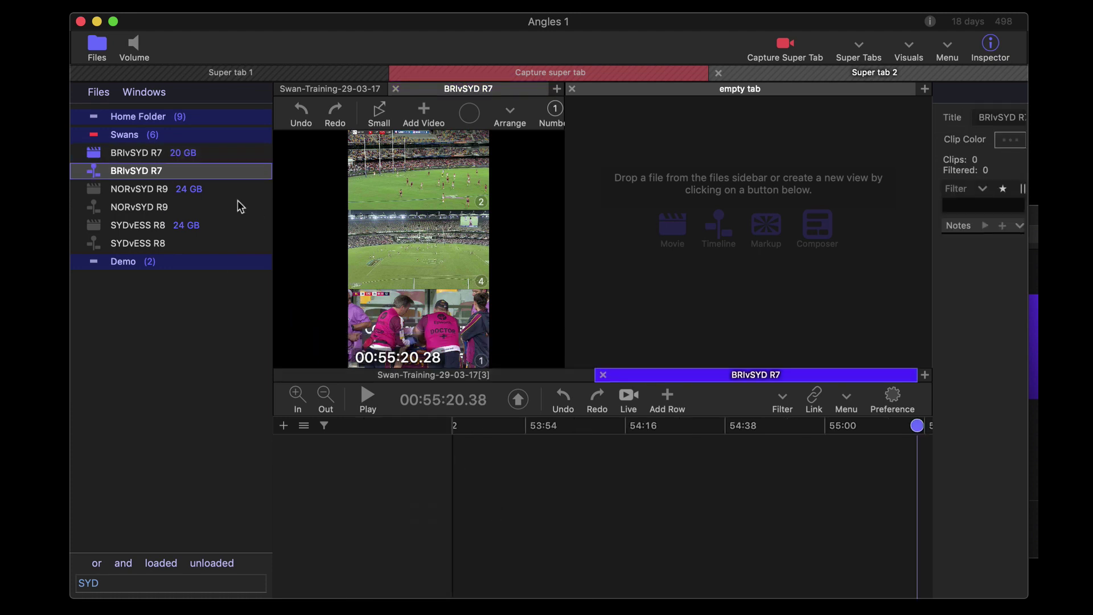
pyautogui.moveTo(147, 188); pyautogui.dragTo(421, 220)
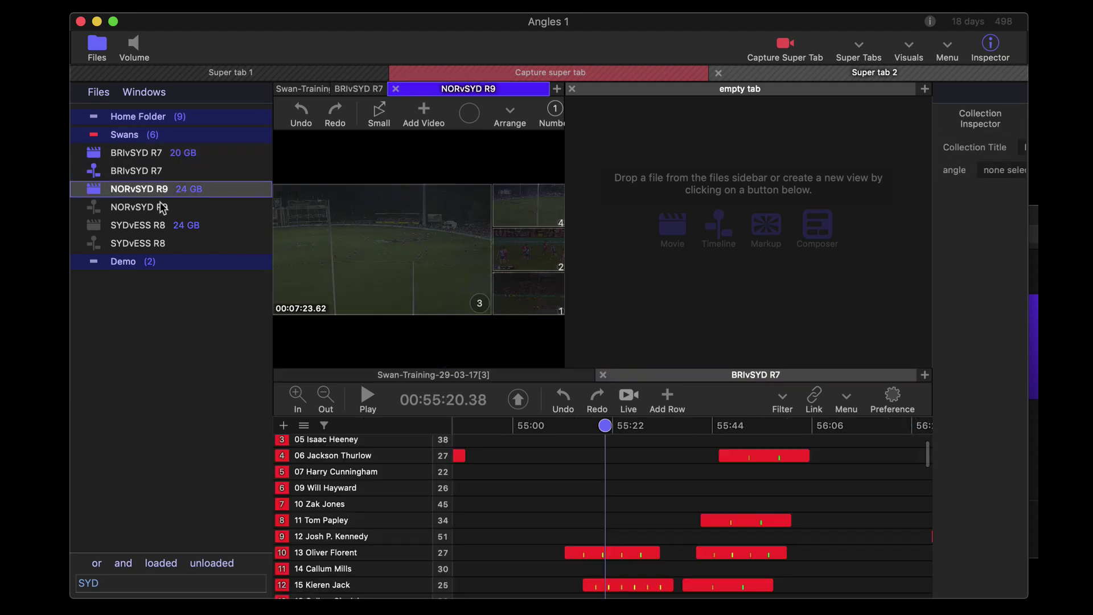
pyautogui.moveTo(159, 207); pyautogui.dragTo(478, 453)
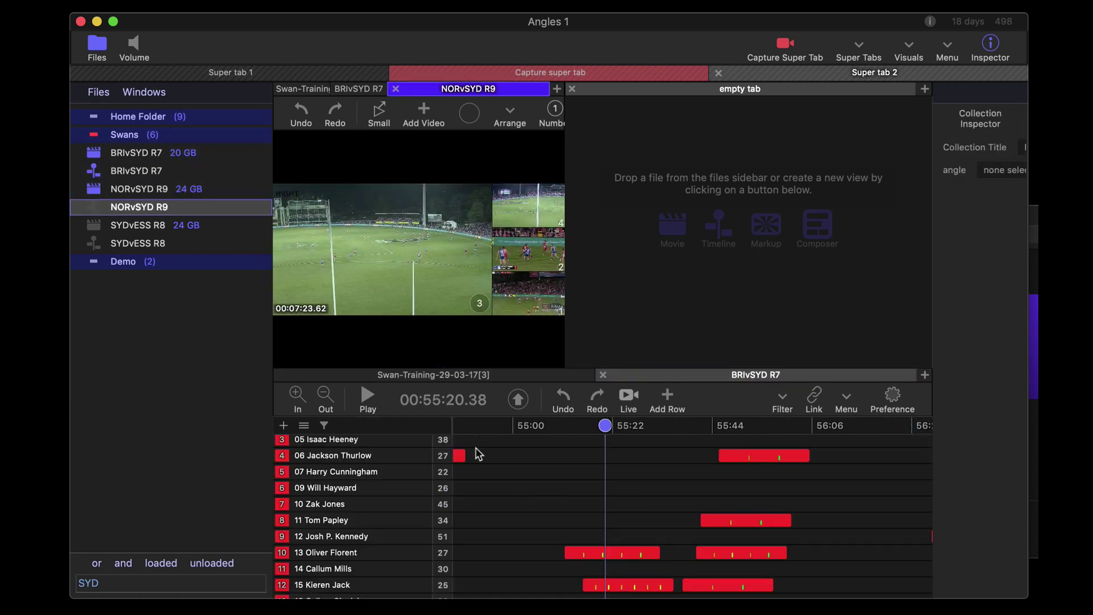
pyautogui.click(153, 224)
pyautogui.moveTo(149, 244); pyautogui.dragTo(617, 483)
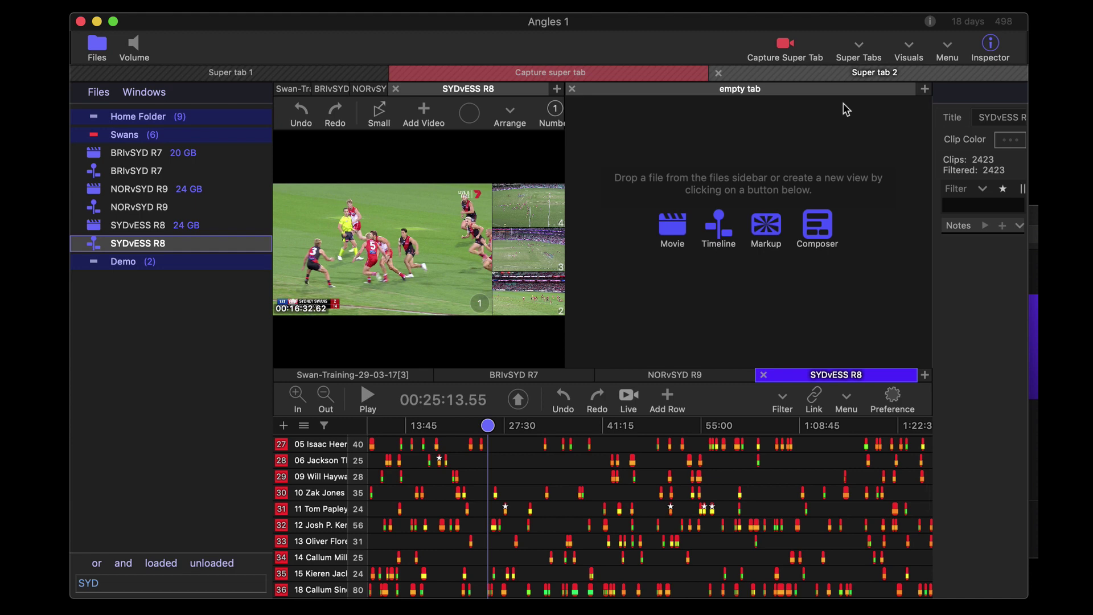
# Cycle through the timeline tabs, scrubbing BRIvSYD R7 to 55:11, and finish on SYDvESS R8.
pyautogui.click(674, 374)
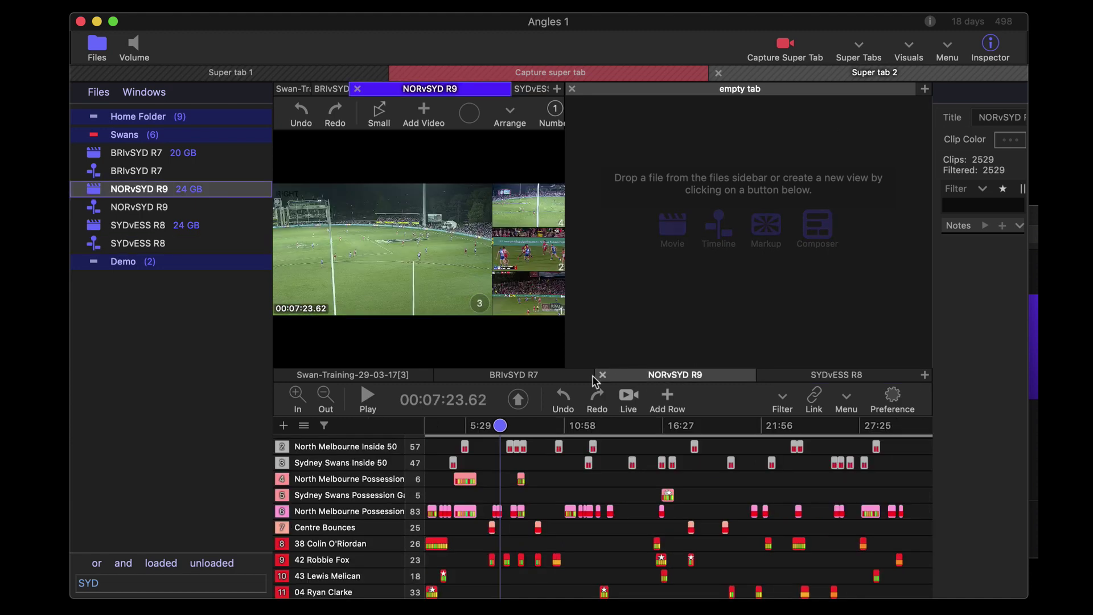
pyautogui.click(549, 375)
pyautogui.moveTo(566, 422)
pyautogui.mouseDown()
pyautogui.moveTo(550, 427)
pyautogui.moveTo(815, 434)
pyautogui.moveTo(583, 428)
pyautogui.mouseUp()
pyautogui.scroll(-3, 566, 432)
pyautogui.scroll(-5, 567, 434)
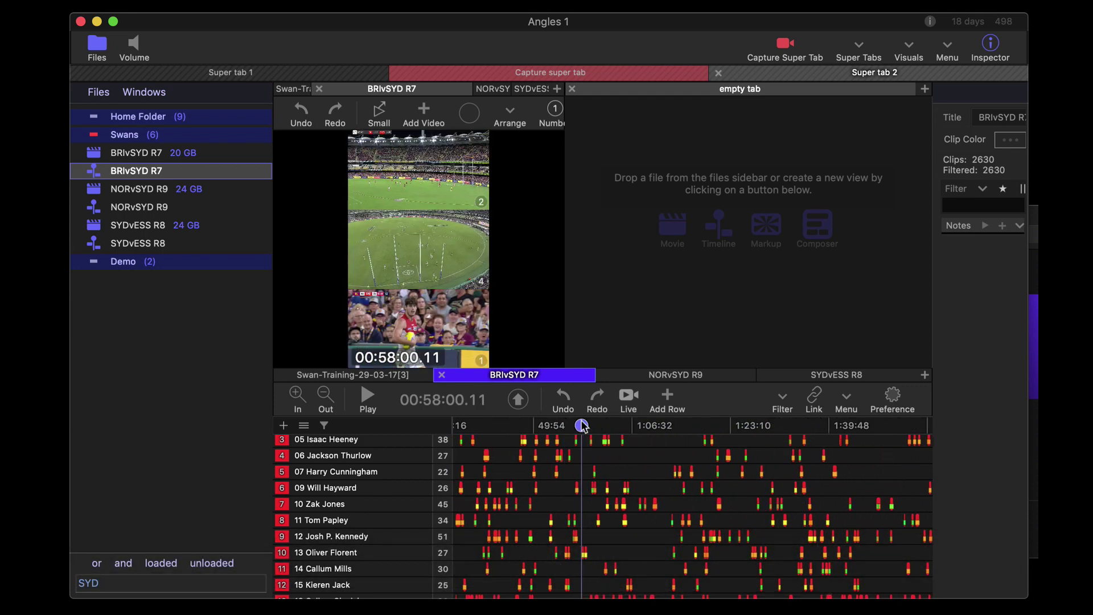
pyautogui.click(682, 373)
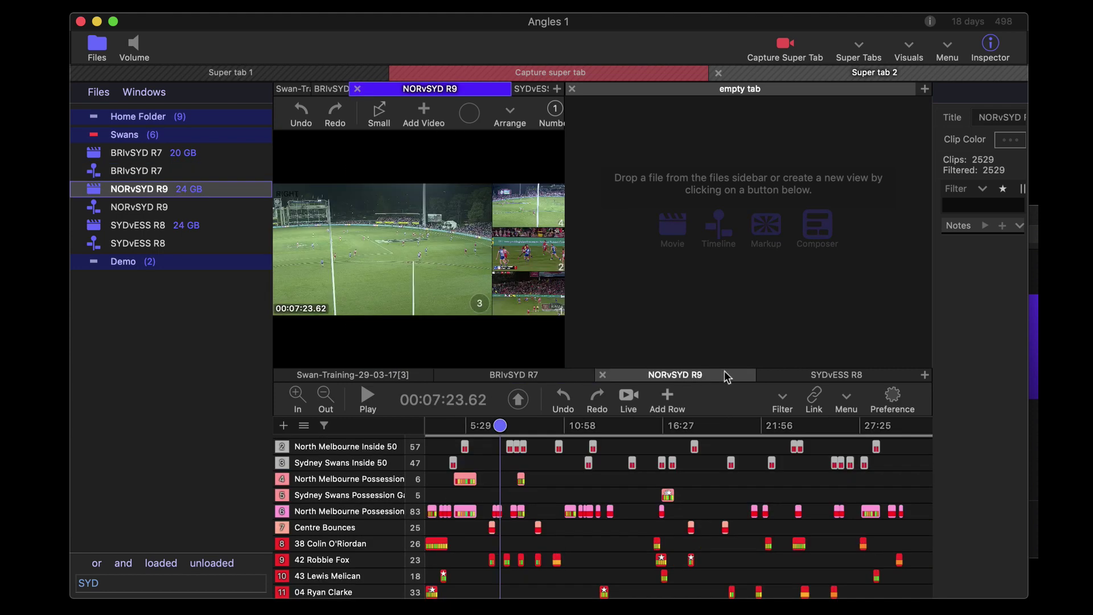
pyautogui.click(816, 377)
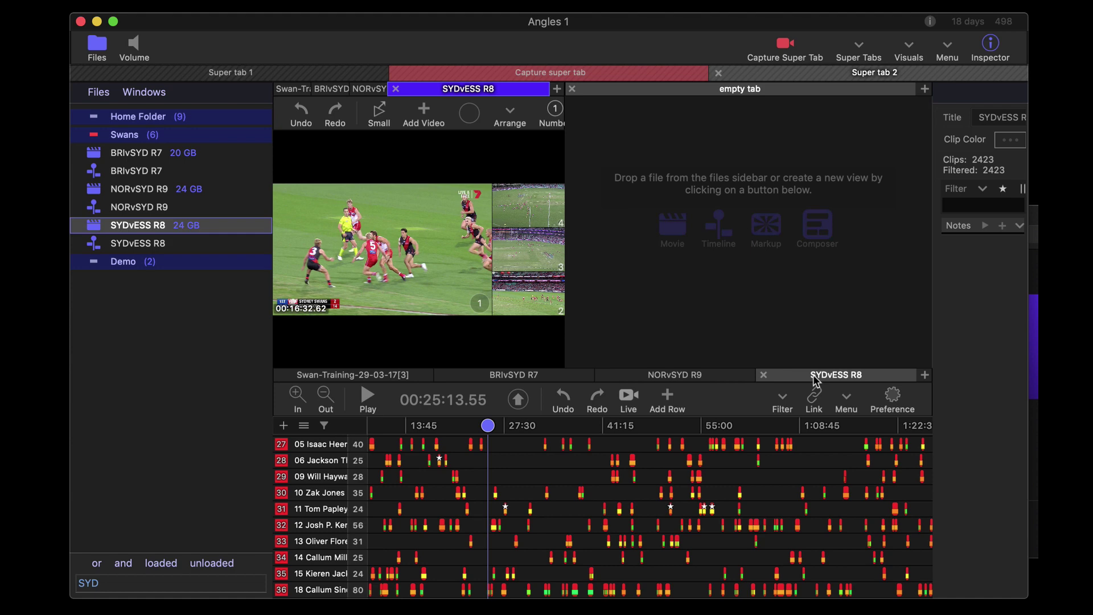
# Clear the file selection and toggle the Files sidebar (⌘1) and Inspector (⌘2) until both are hidden.
pyautogui.click(199, 390)
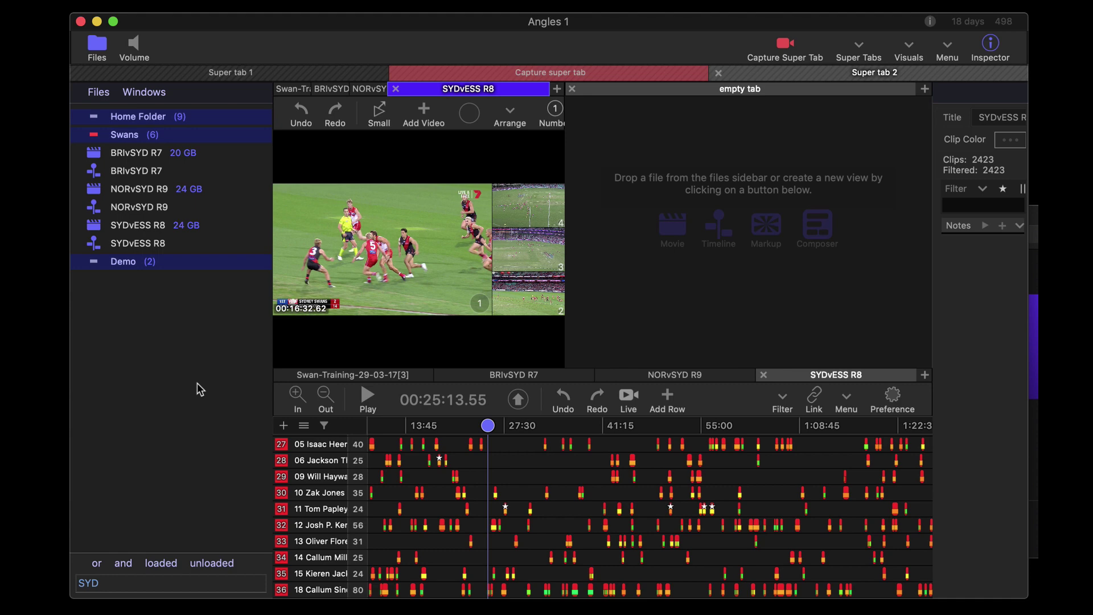
pyautogui.press('super+1')
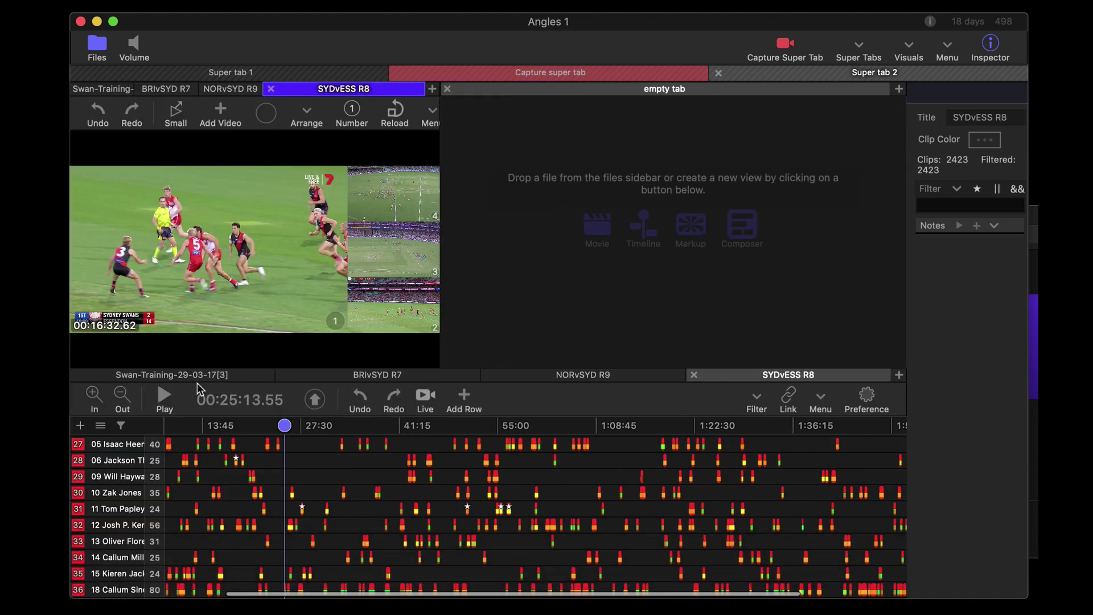
pyautogui.press('super+1')
pyautogui.press('super+1')
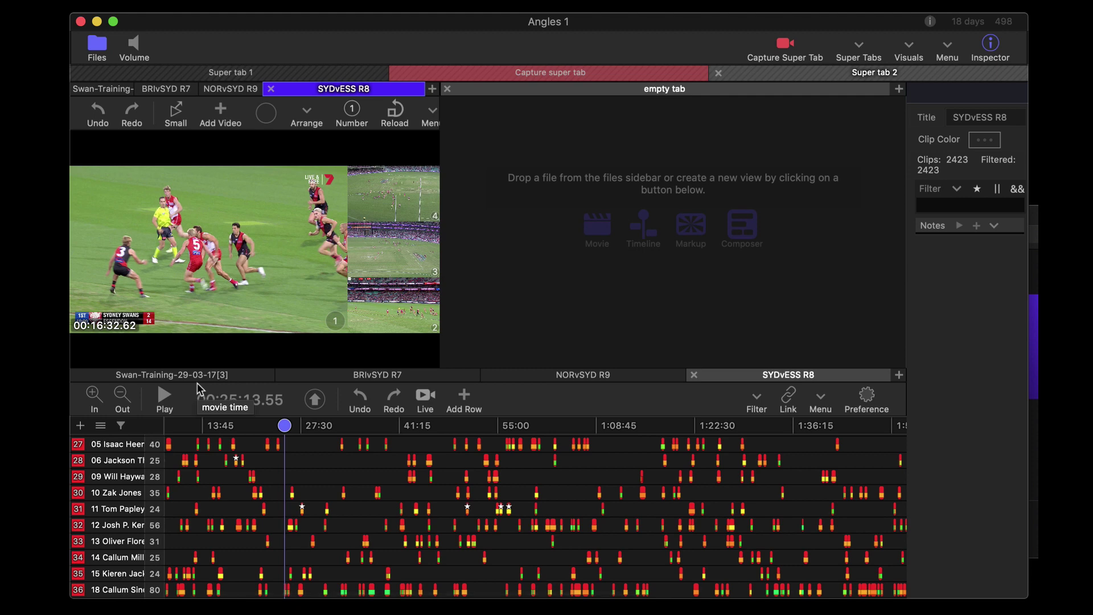
pyautogui.press('super+2')
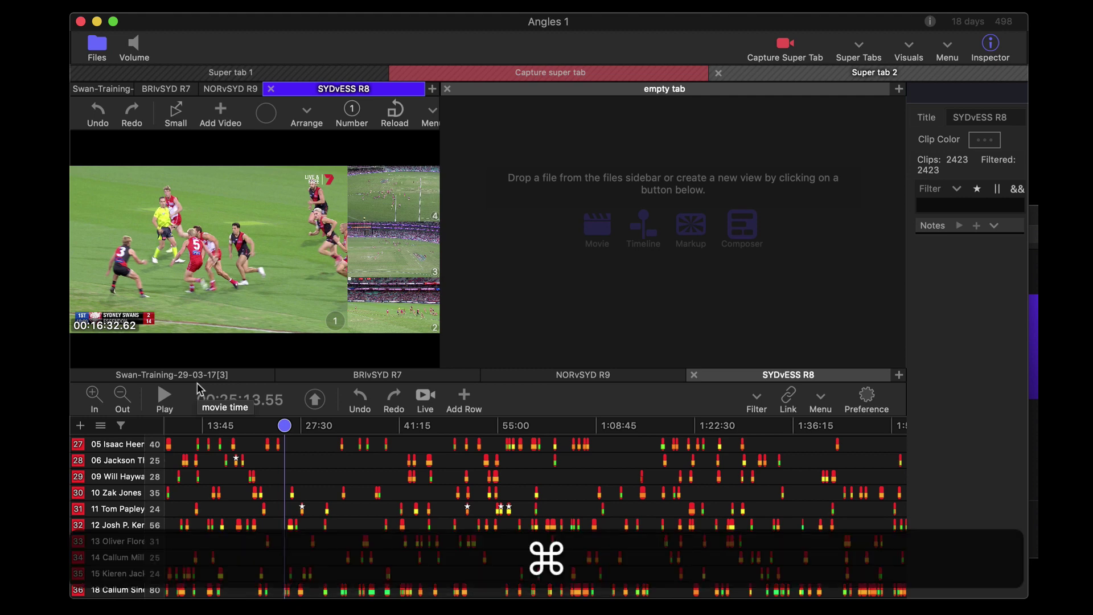
pyautogui.press('super+2')
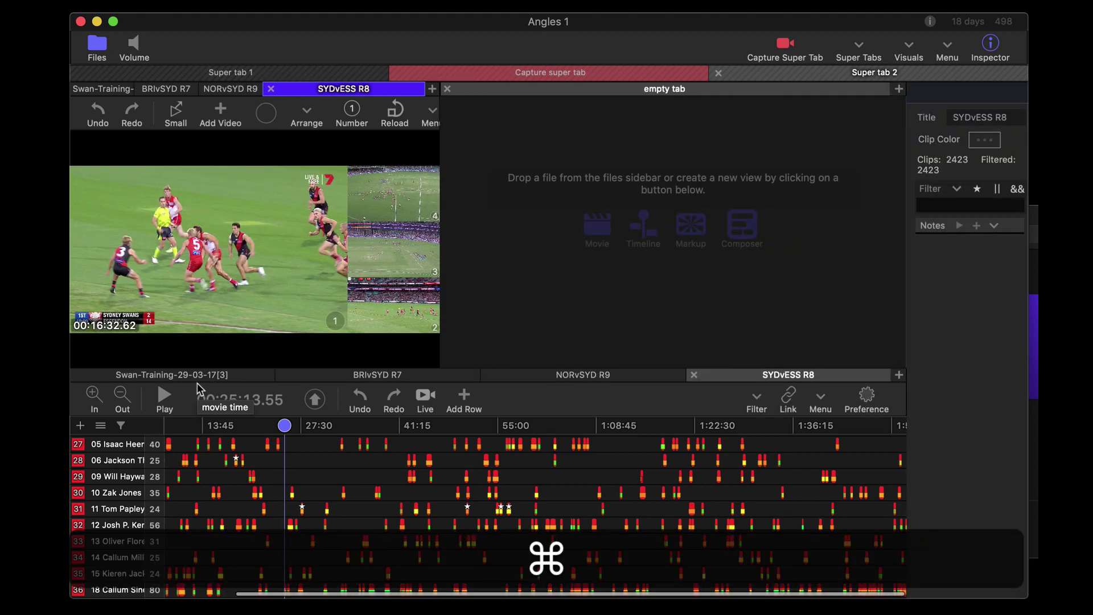
pyautogui.press('super+2')
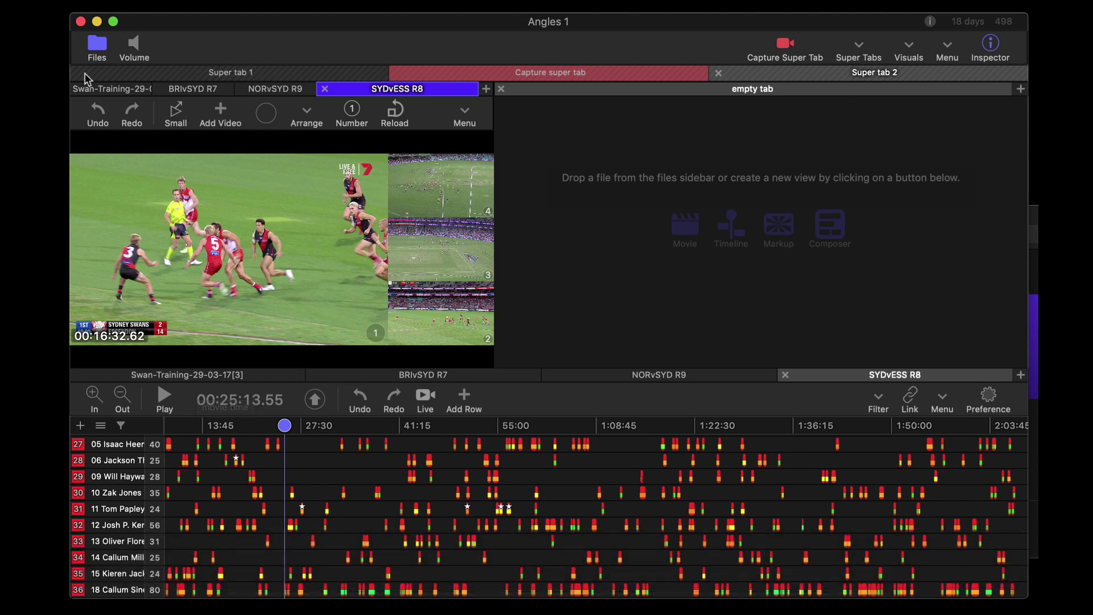
pyautogui.click(98, 47)
pyautogui.click(98, 47)
# Close and collapse the empty right pane.
pyautogui.click(1021, 90)
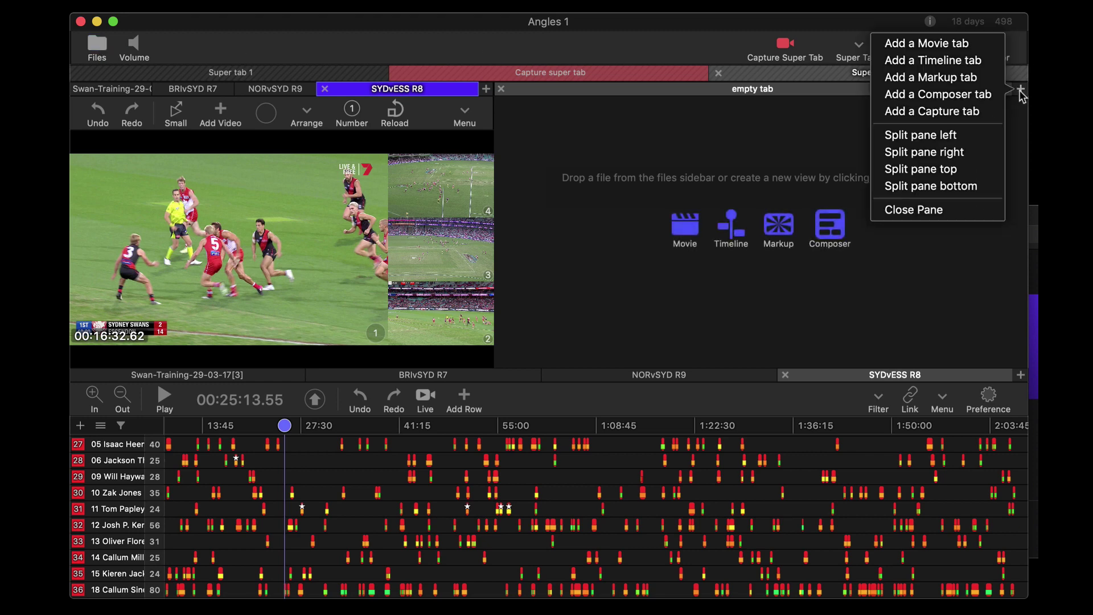
pyautogui.click(921, 211)
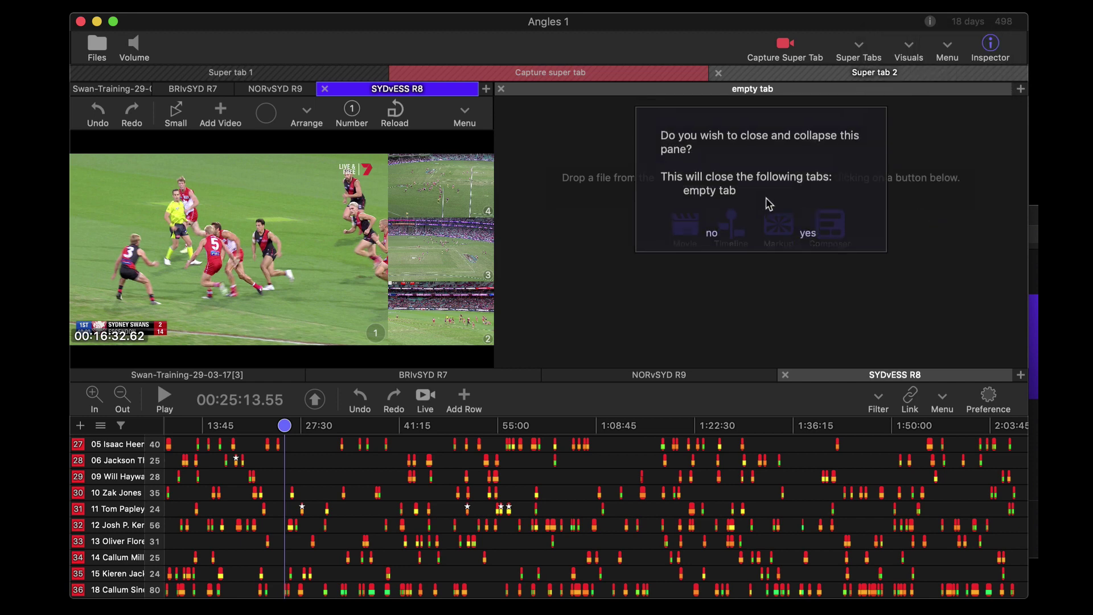
pyautogui.click(808, 237)
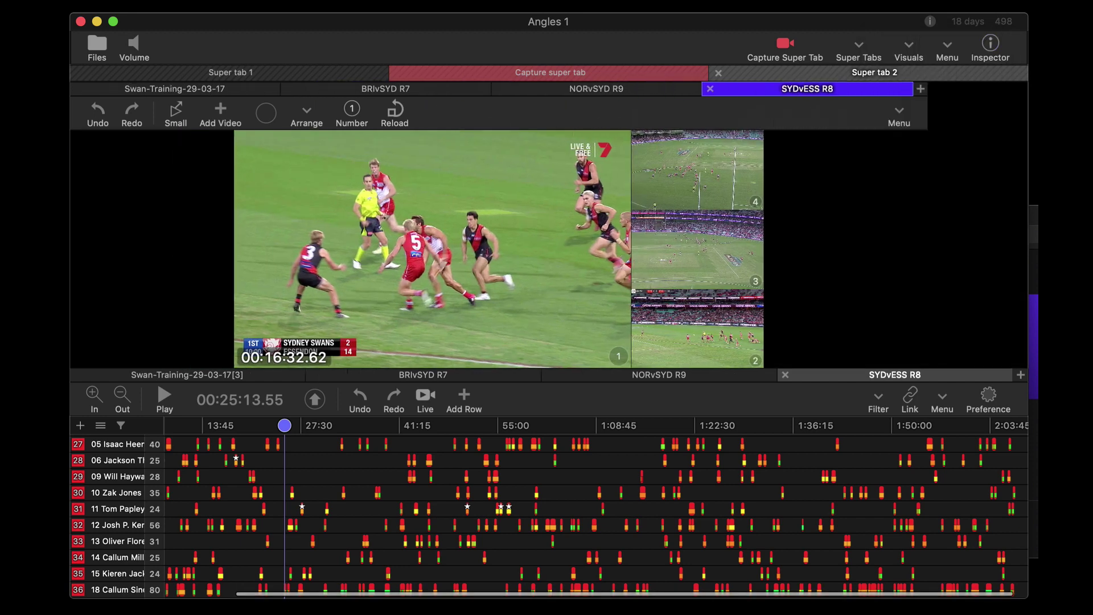
# Split the timeline pane right into composer 1 holding 06 Jackson Thurlow's clips.
pyautogui.click(1020, 376)
pyautogui.click(961, 399)
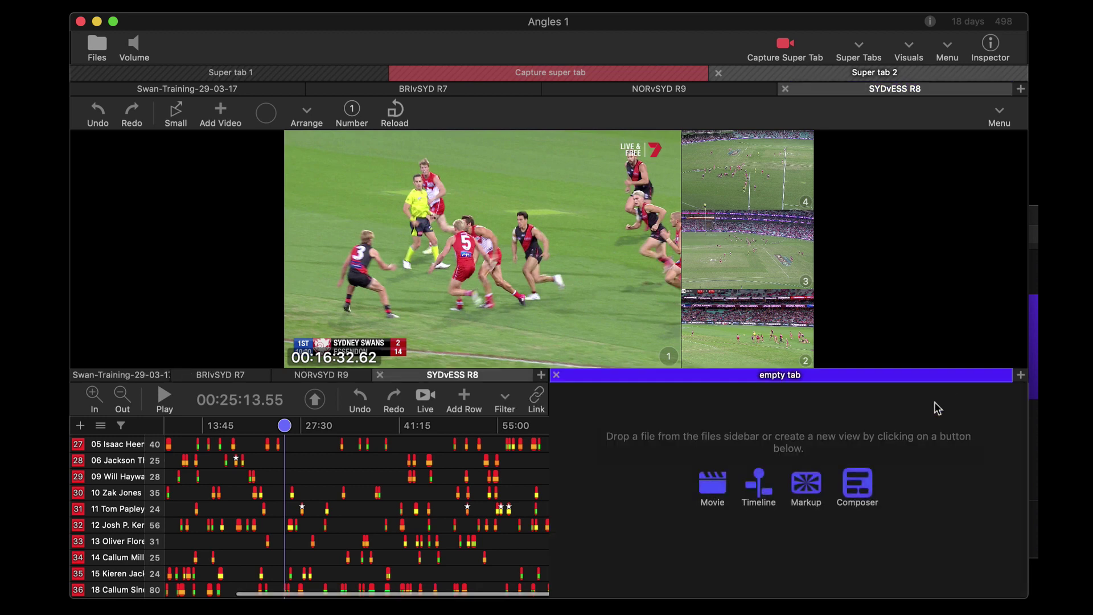
pyautogui.click(854, 484)
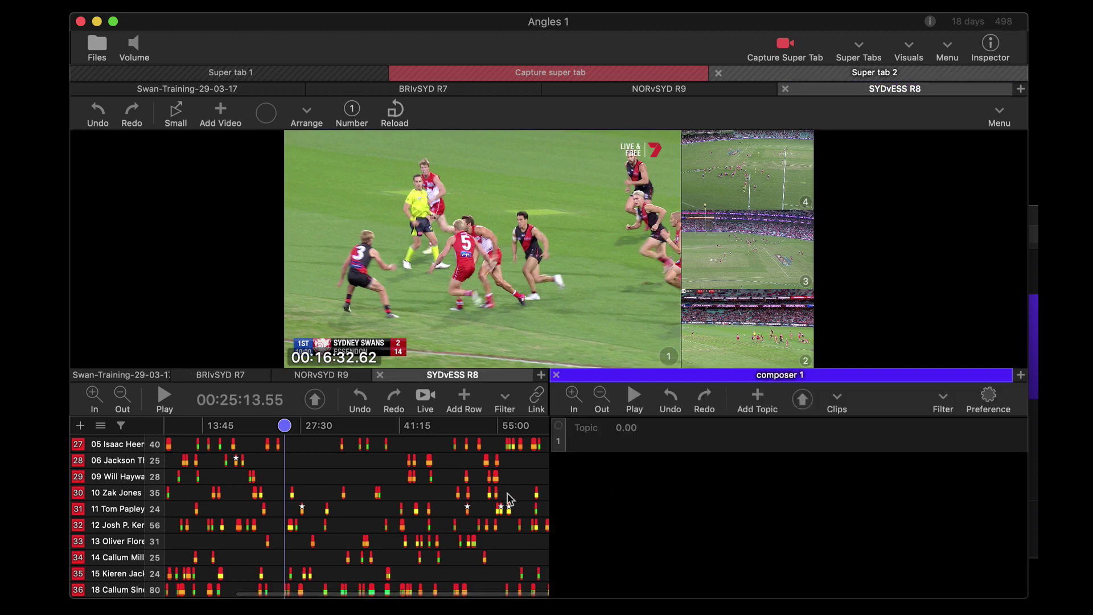
pyautogui.click(137, 461)
pyautogui.press('alt+super+b')
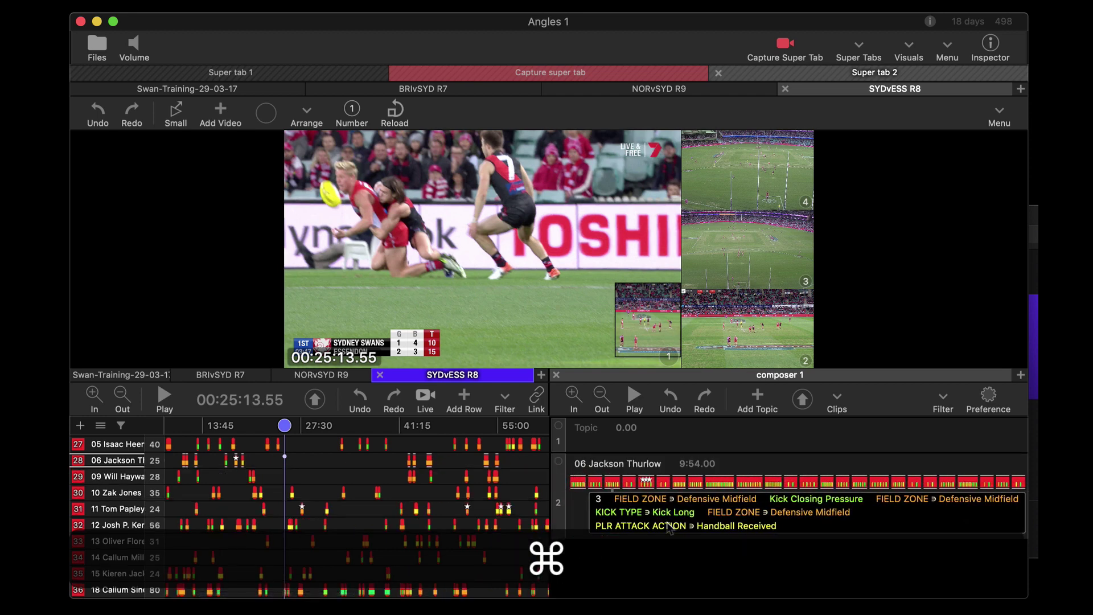
pyautogui.click(666, 376)
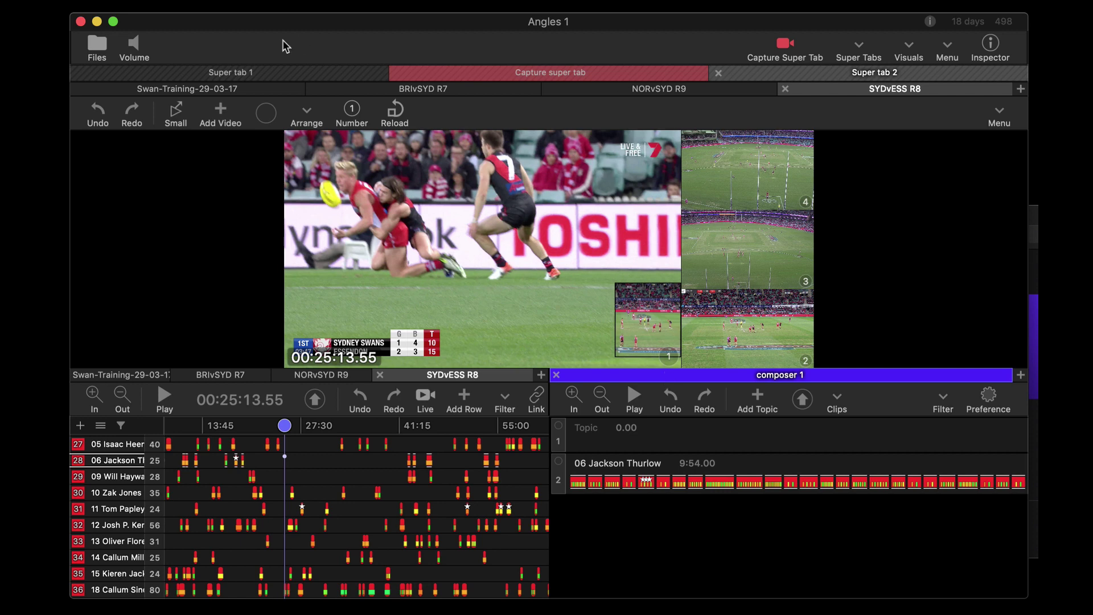
# Switch to Super tab 1, widen the Files sidebar to show full names, then quit and relaunch Angles.
pyautogui.click(160, 73)
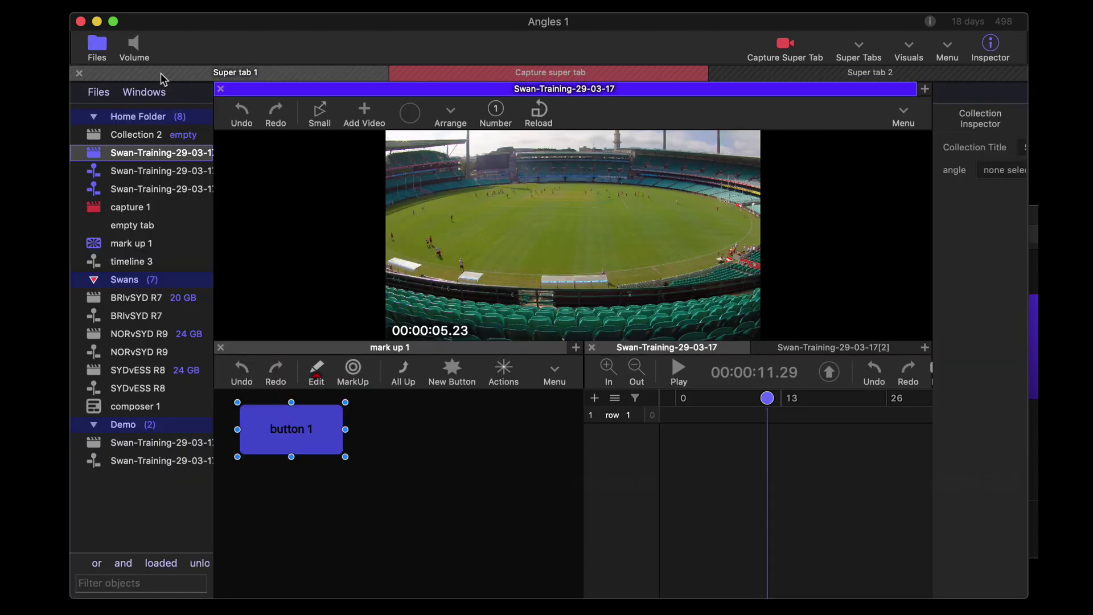
pyautogui.click(160, 73)
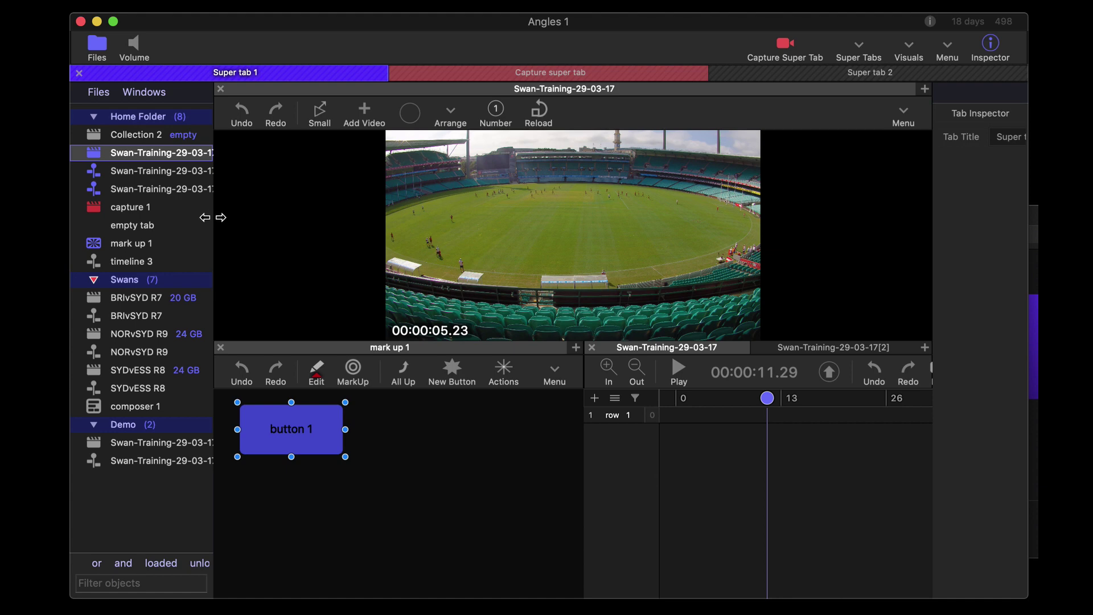
pyautogui.moveTo(213, 216); pyautogui.dragTo(274, 219)
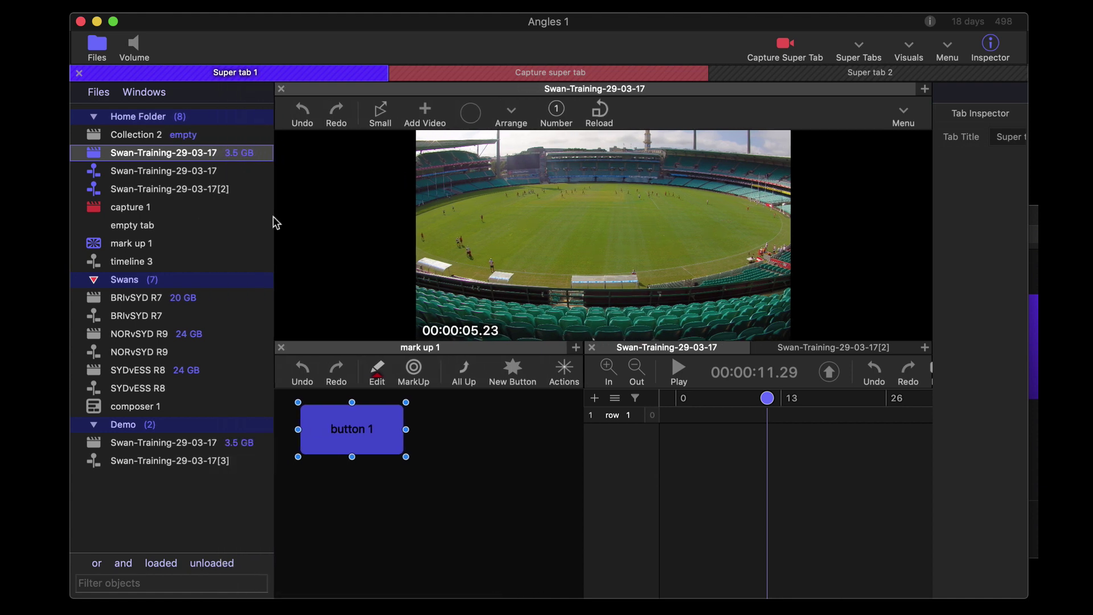
pyautogui.press('super+q')
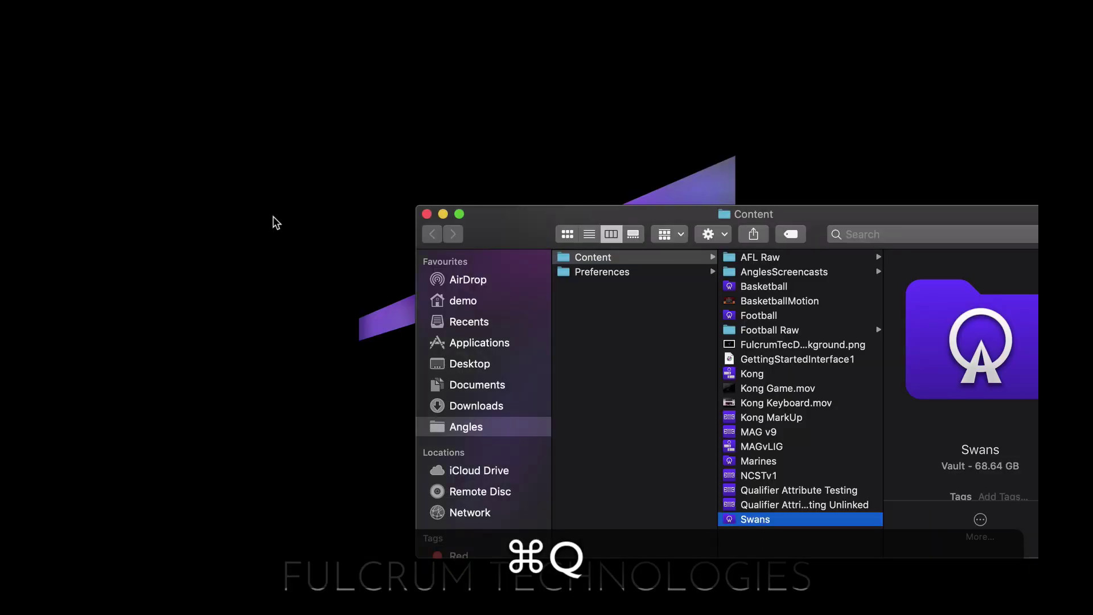
pyautogui.click(380, 381)
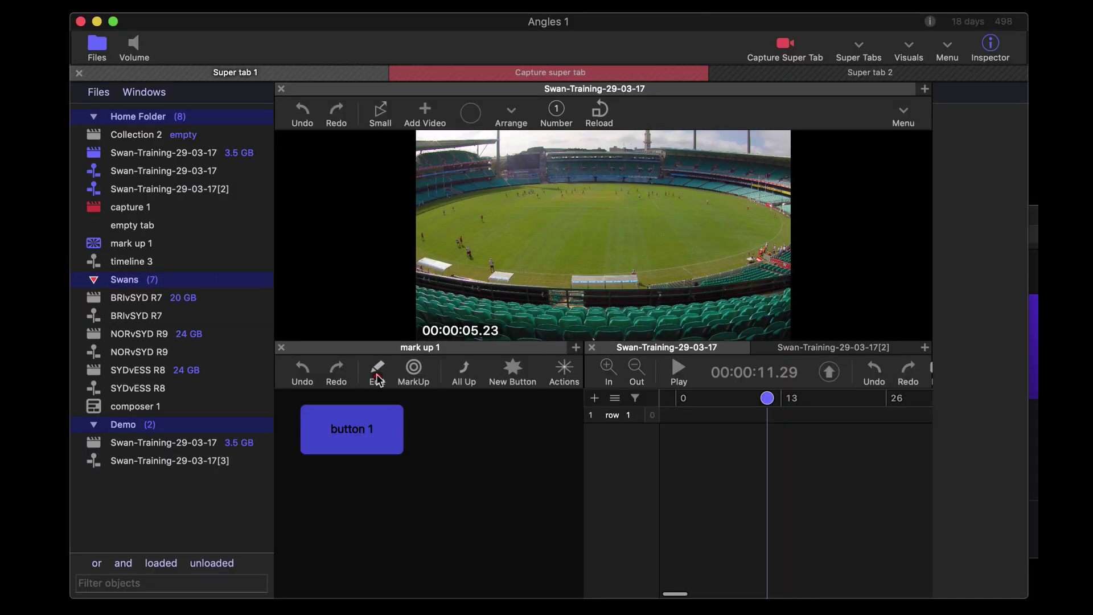
# Switch back to Super tab 2 and rewind SYDvESS R8 to about 00:27:44.62.
pyautogui.click(822, 74)
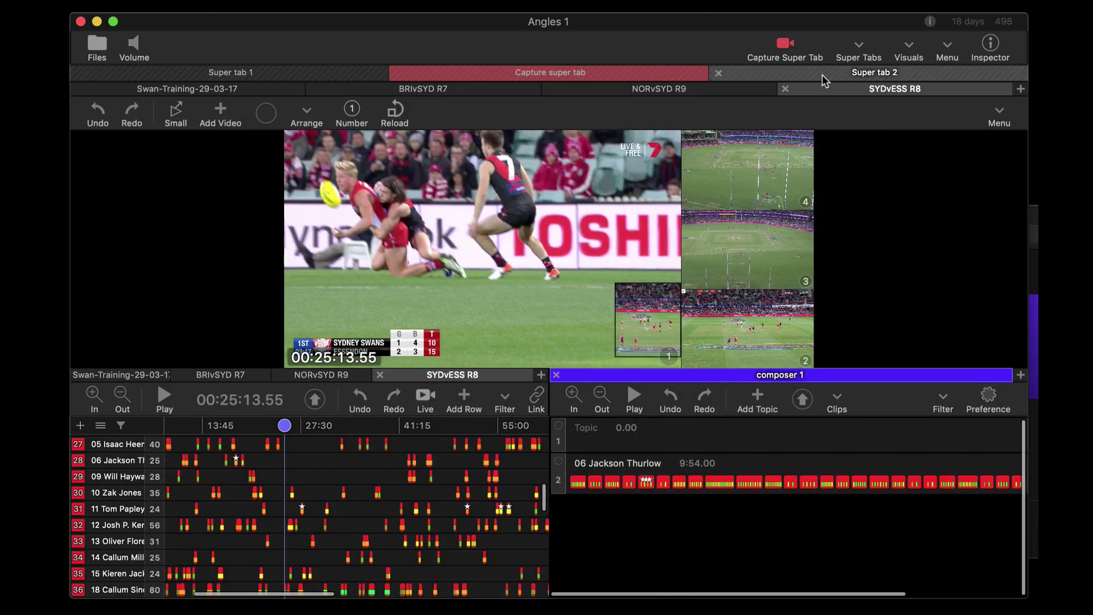
pyautogui.click(304, 448)
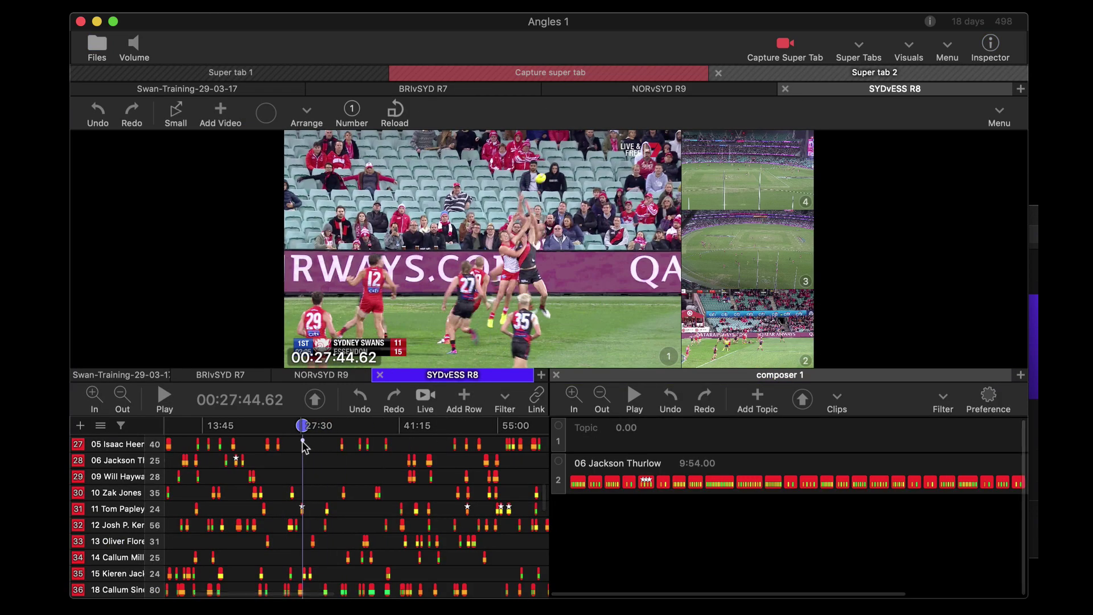